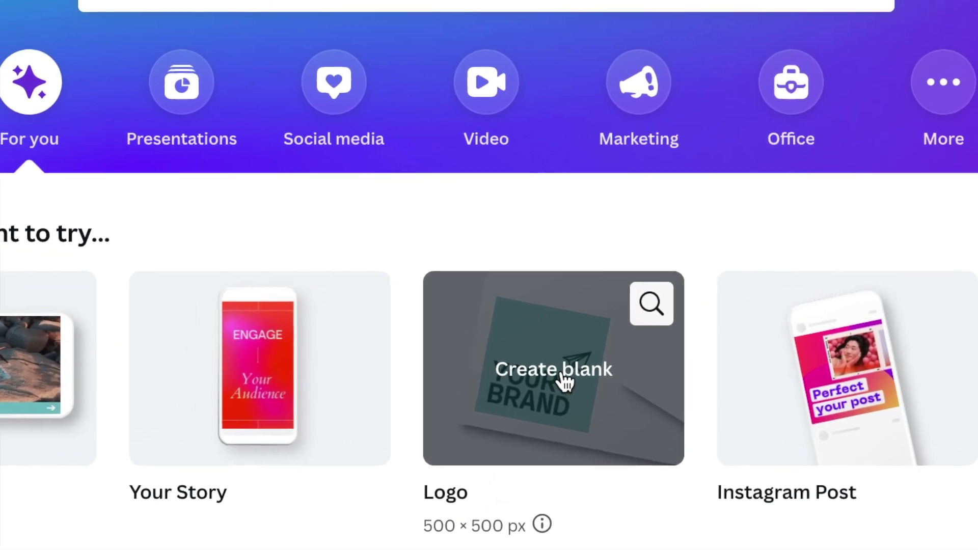
Start a blank logo design at 75% zoom and fill its page background with black
{"action": "left_click", "coordinate": [586, 380]}
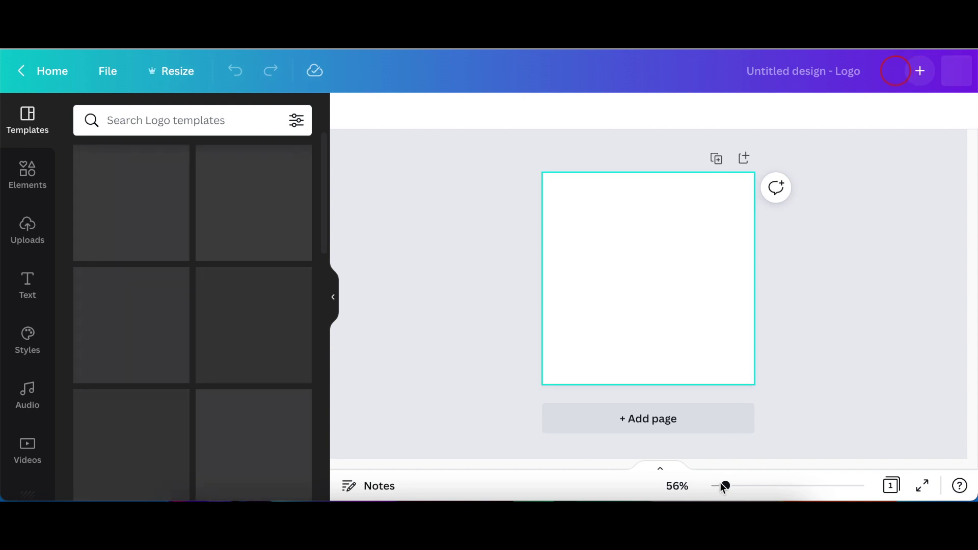
{"action": "left_click_drag", "start_coordinate": [723, 487], "coordinate": [732, 487]}
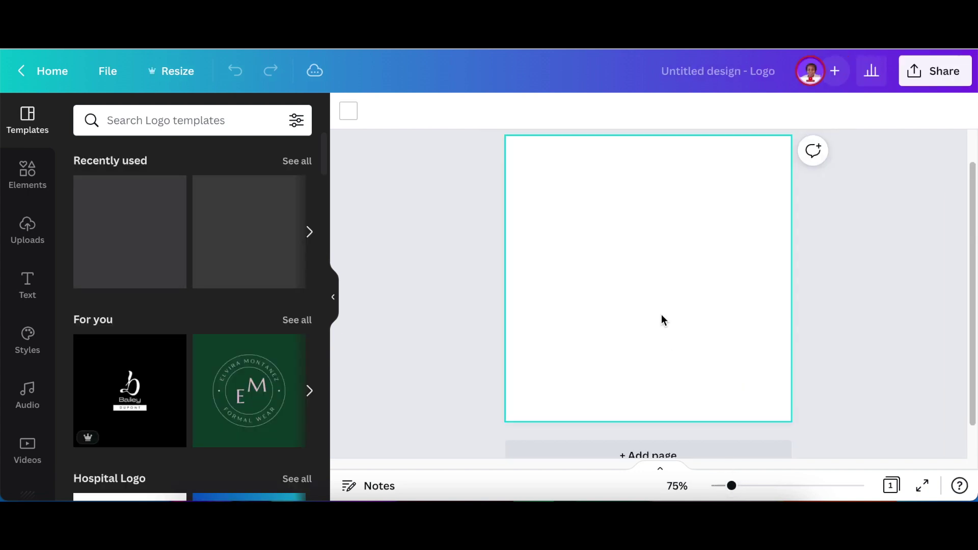
{"action": "left_click", "coordinate": [350, 114]}
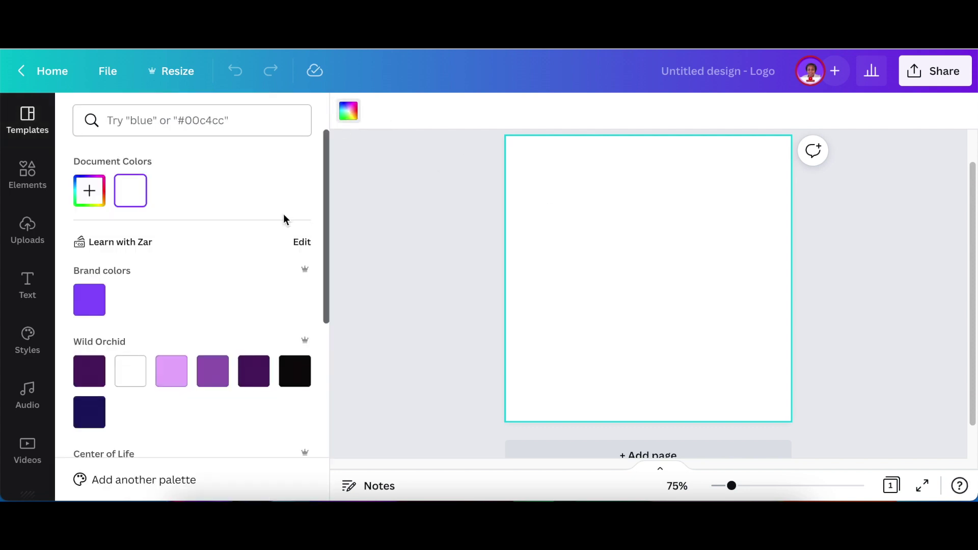
{"action": "scroll", "coordinate": [233, 317], "scroll_direction": "down", "scroll_amount": 4}
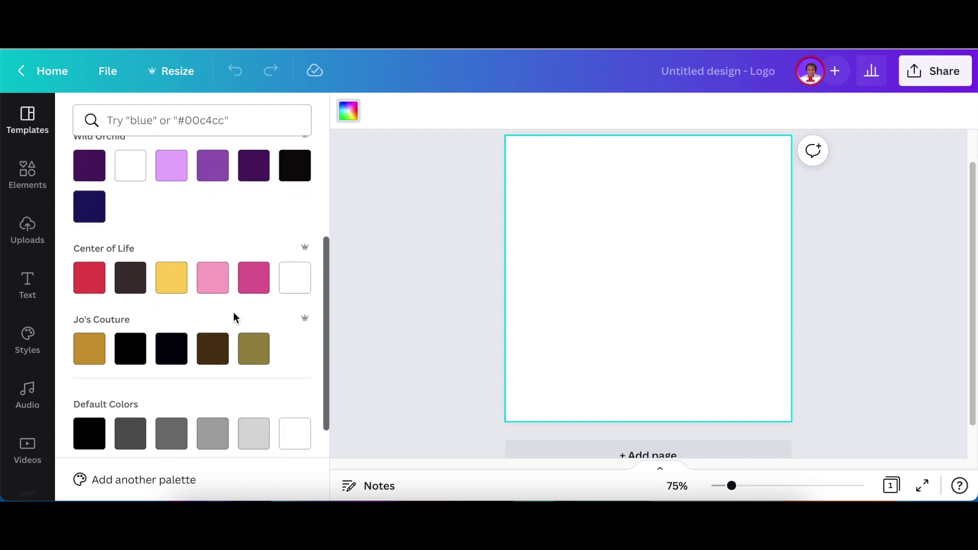
{"action": "left_click", "coordinate": [129, 347]}
{"action": "left_click", "coordinate": [368, 269]}
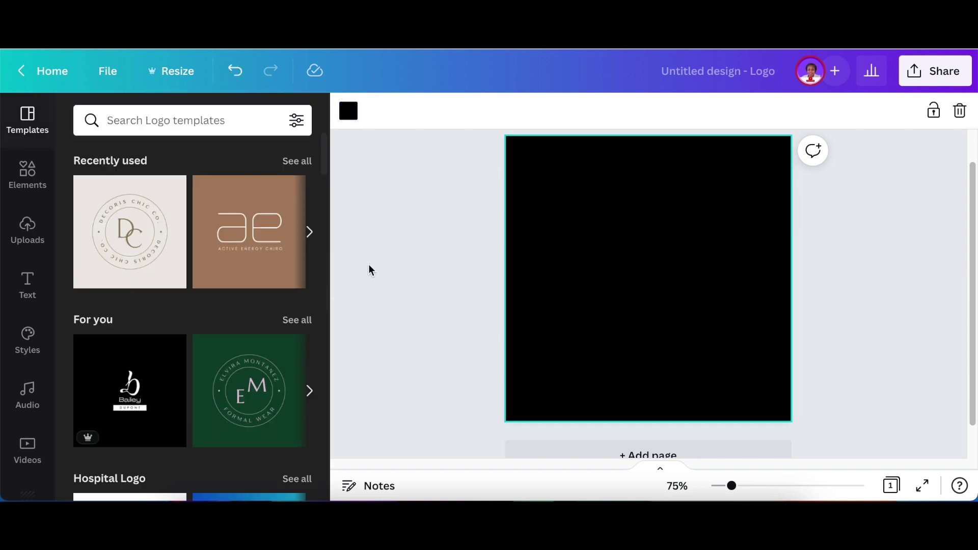
Add a thin circle outline from Elements and enlarge it on the page
{"action": "left_click", "coordinate": [33, 178]}
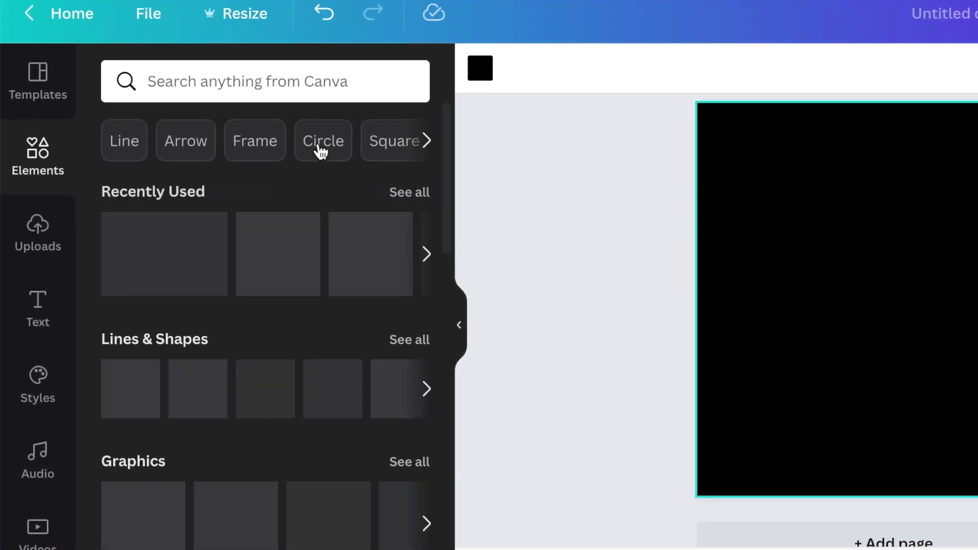
{"action": "left_click", "coordinate": [305, 149]}
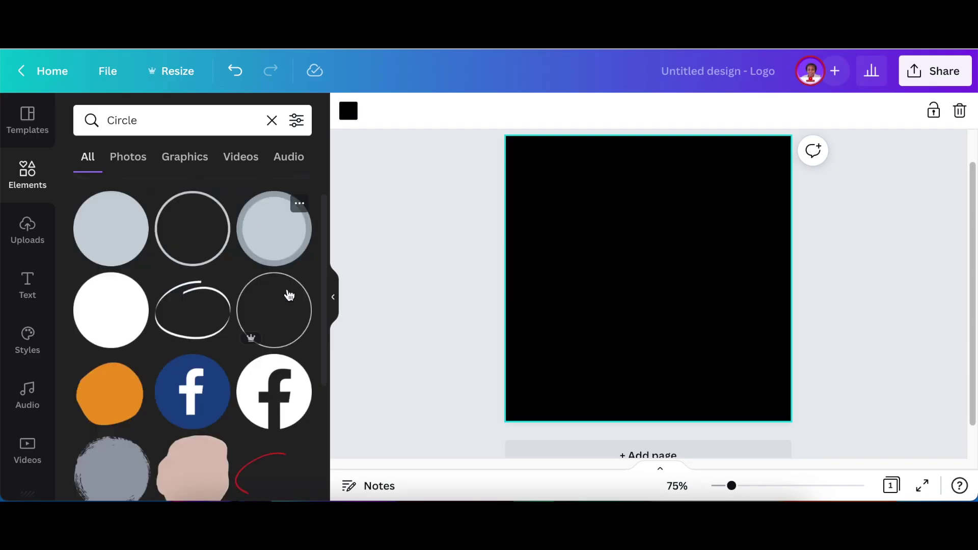
{"action": "scroll", "coordinate": [571, 400], "scroll_direction": "down", "scroll_amount": 5}
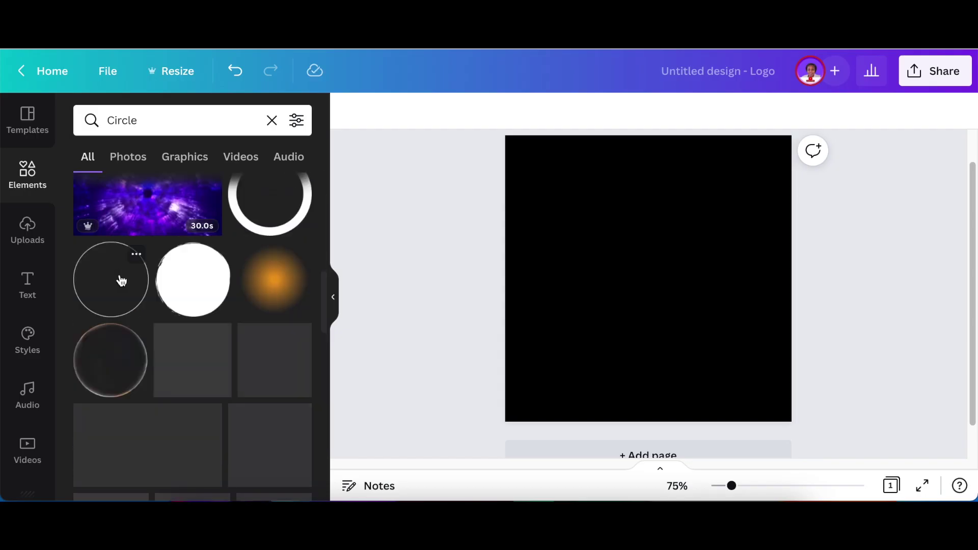
{"action": "left_click", "coordinate": [122, 281]}
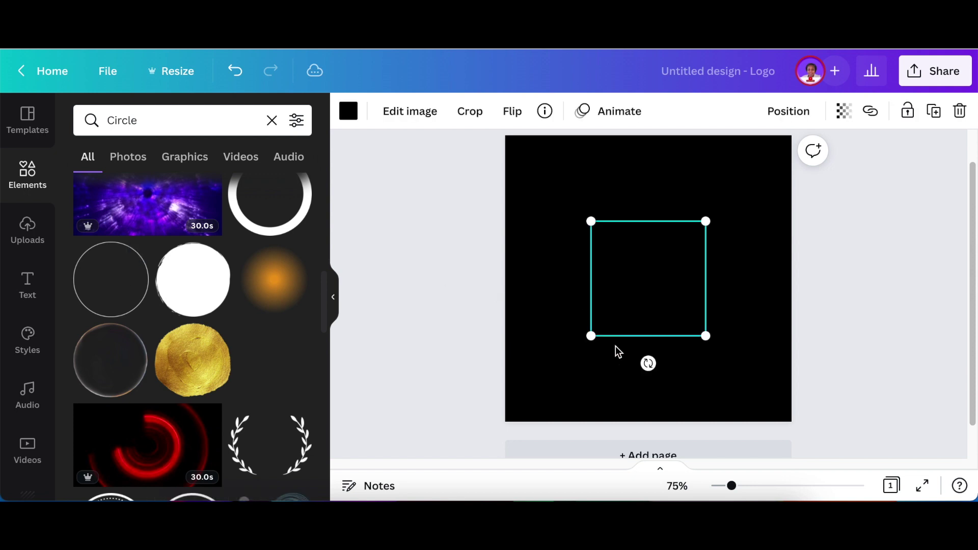
{"action": "left_click_drag", "start_coordinate": [591, 336], "coordinate": [542, 385]}
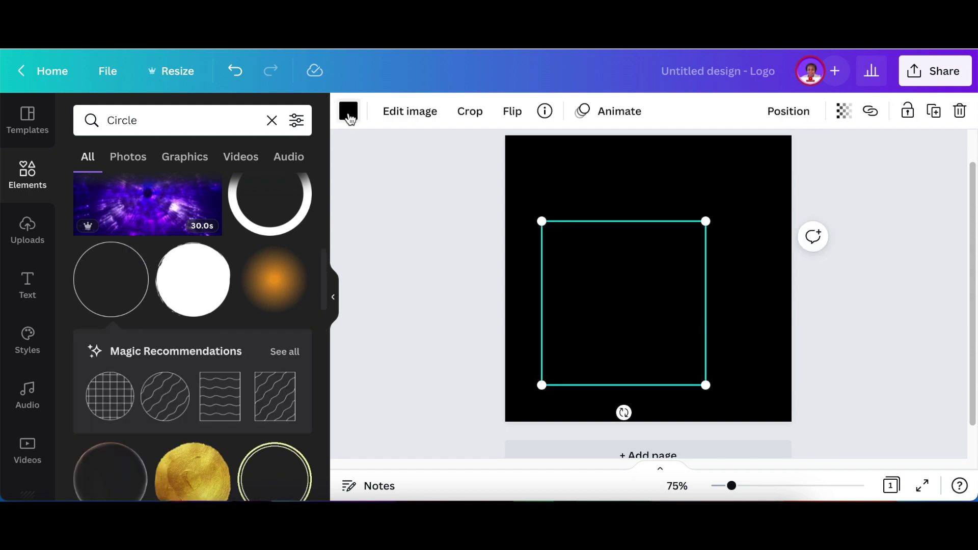
Colour the circle outline Jo's Couture gold, enlarge it to fill the page, and lock it
{"action": "left_click", "coordinate": [349, 113]}
{"action": "scroll", "coordinate": [201, 308], "scroll_direction": "down", "scroll_amount": 5}
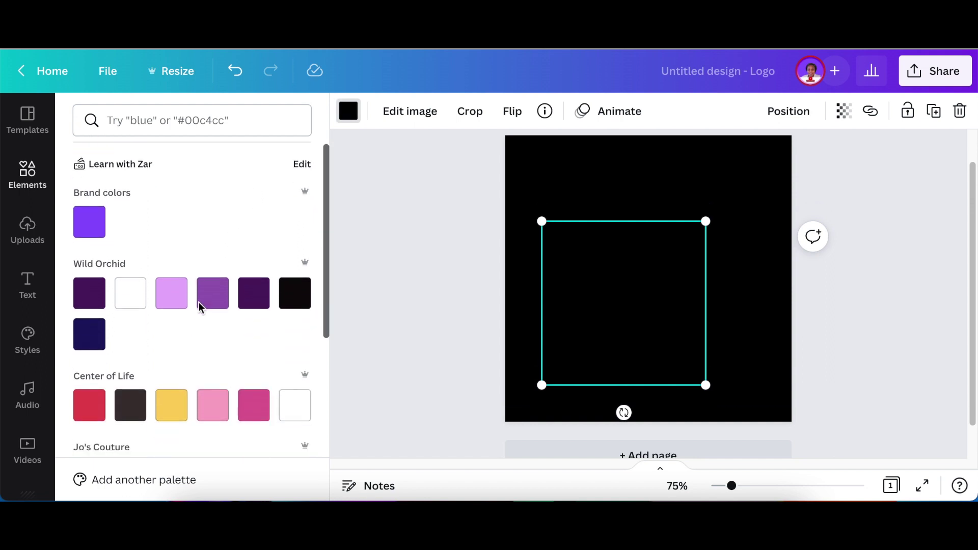
{"action": "left_click", "coordinate": [89, 348]}
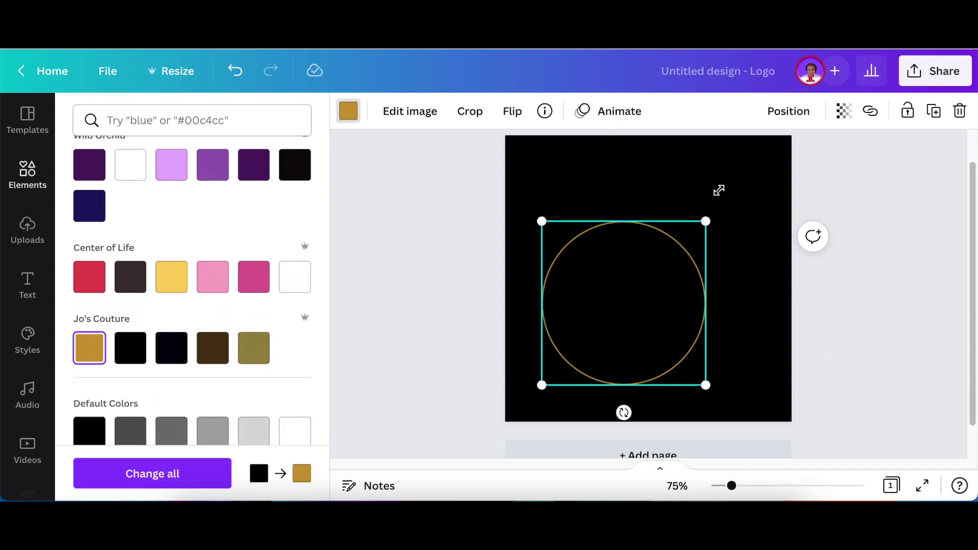
{"action": "left_click_drag", "start_coordinate": [745, 158], "coordinate": [756, 156]}
{"action": "left_click", "coordinate": [772, 315]}
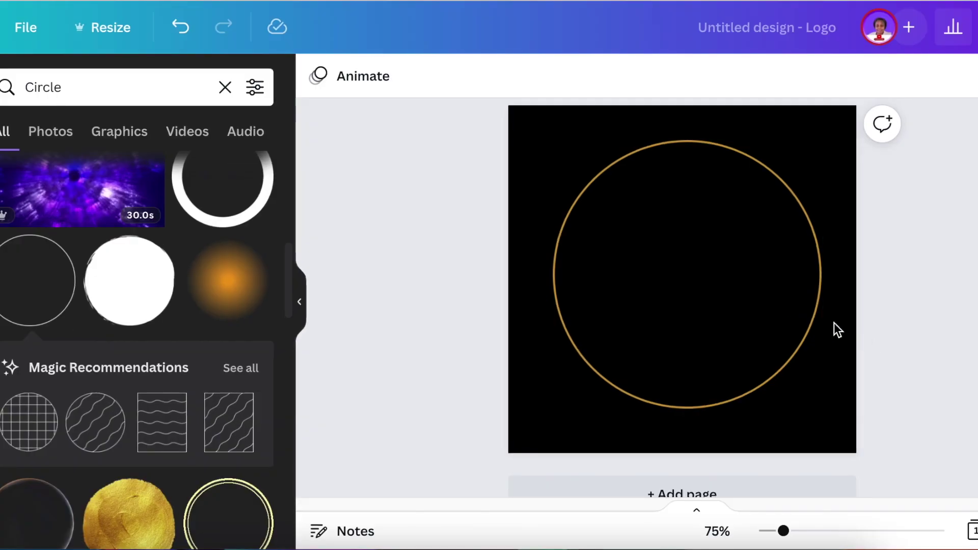
{"action": "left_click", "coordinate": [795, 308]}
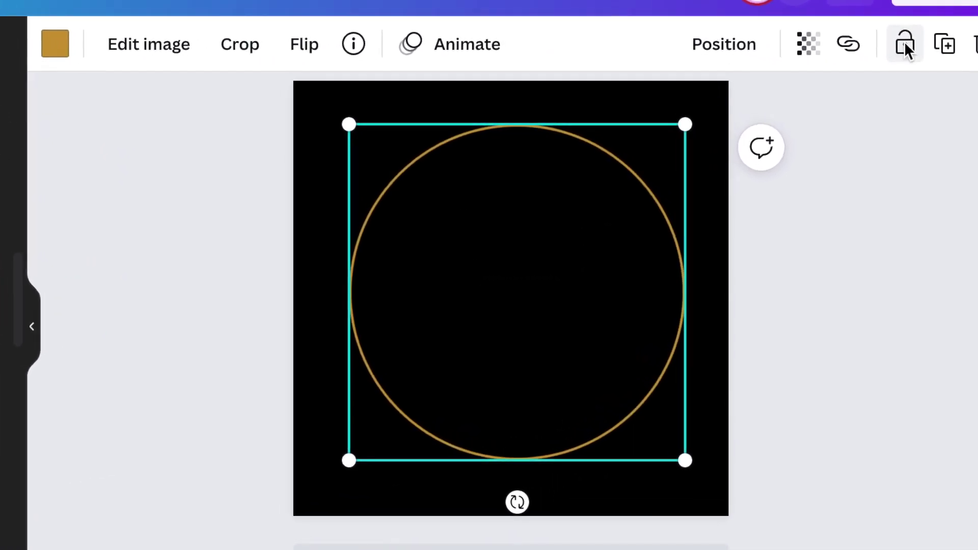
{"action": "left_click", "coordinate": [926, 53]}
{"action": "left_click", "coordinate": [810, 245]}
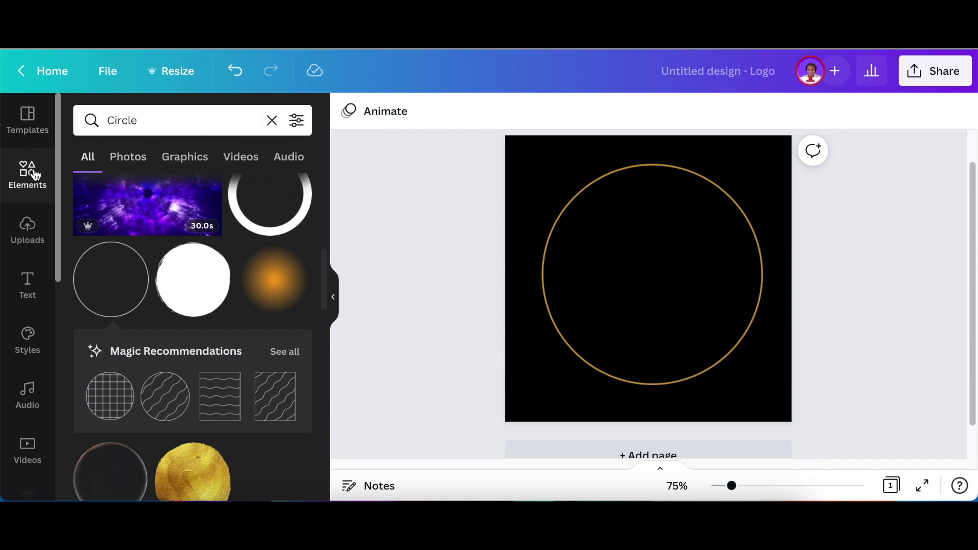
Search graphics for 'fur' and add the furry brown letter C inside the gold circle
{"action": "left_click", "coordinate": [83, 114]}
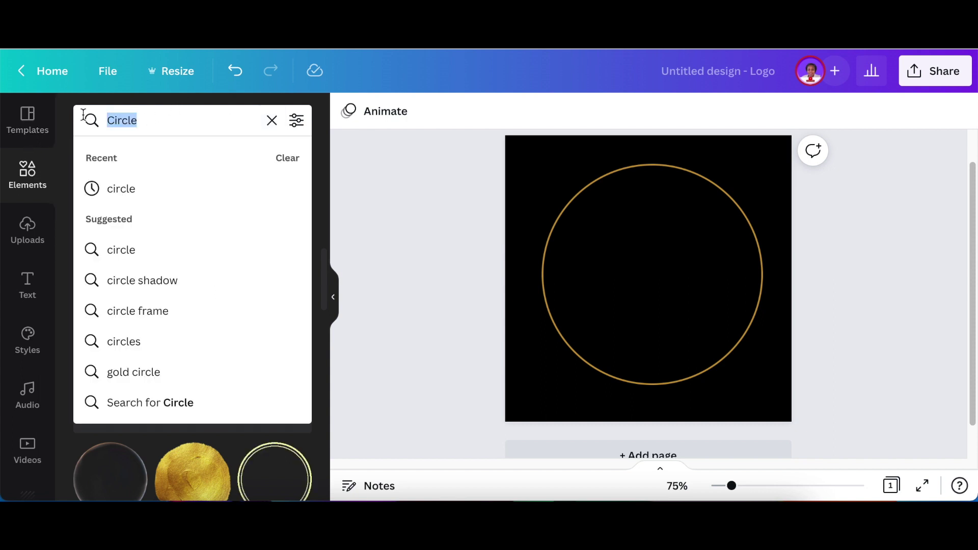
{"action": "type", "text": "fur"}
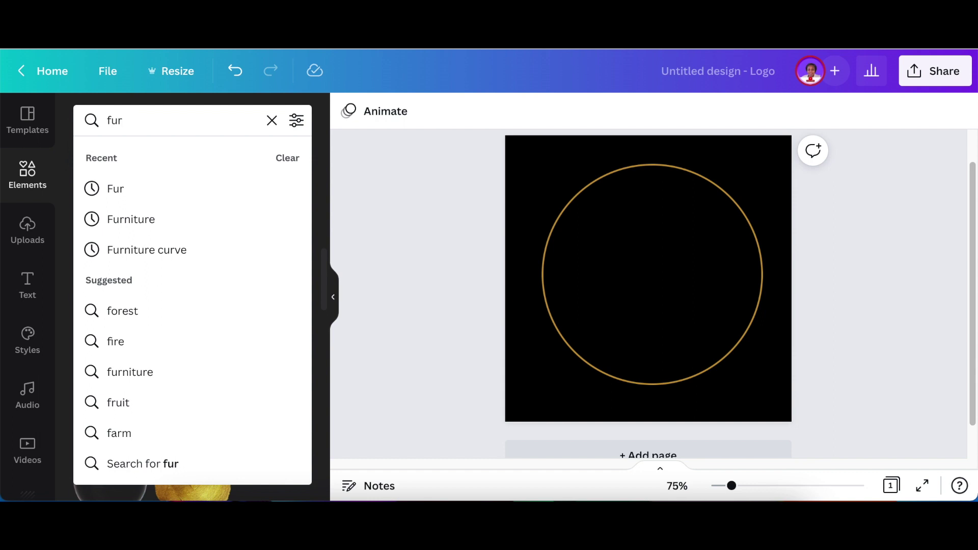
{"action": "key", "text": "Return"}
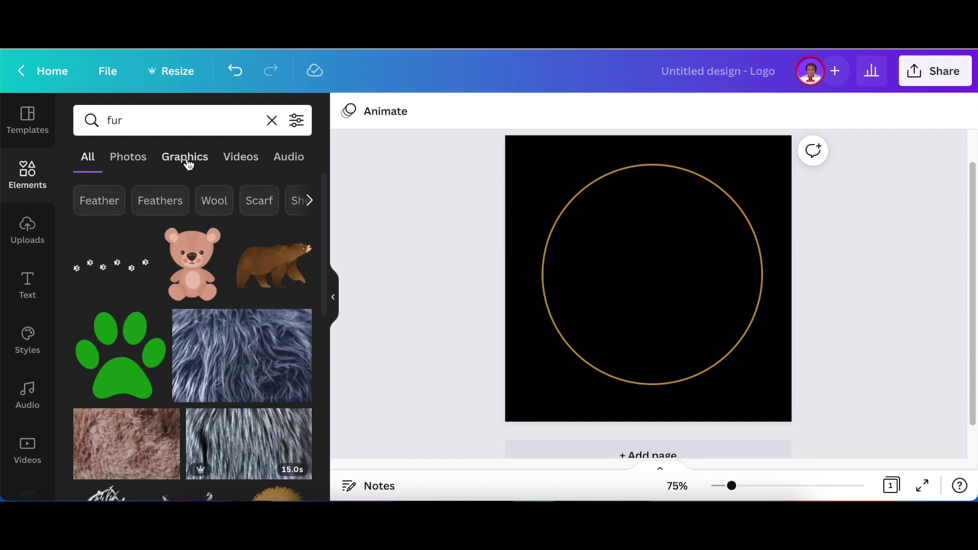
{"action": "left_click", "coordinate": [188, 164]}
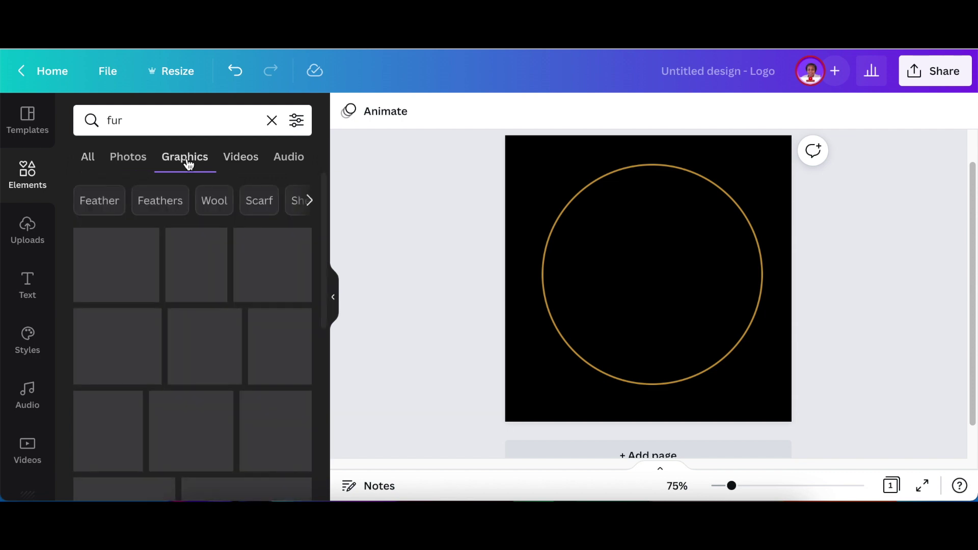
{"action": "scroll", "coordinate": [270, 256], "scroll_direction": "down", "scroll_amount": 3}
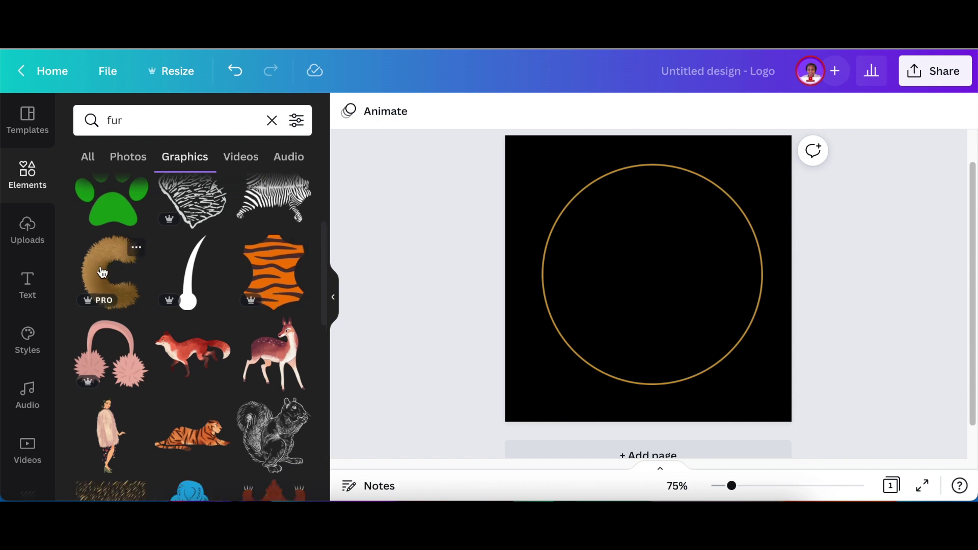
{"action": "left_click", "coordinate": [102, 272]}
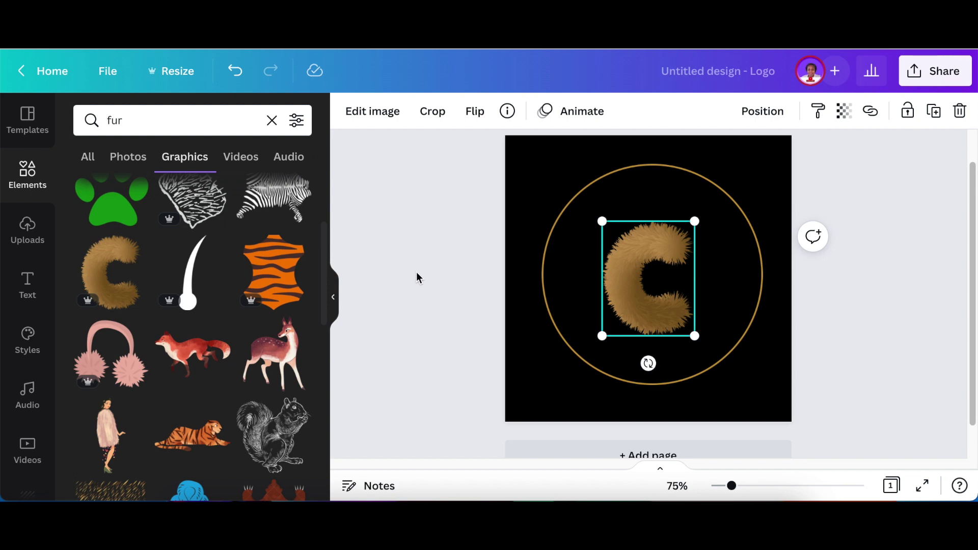
{"action": "scroll", "coordinate": [233, 216], "scroll_direction": "down", "scroll_amount": 3}
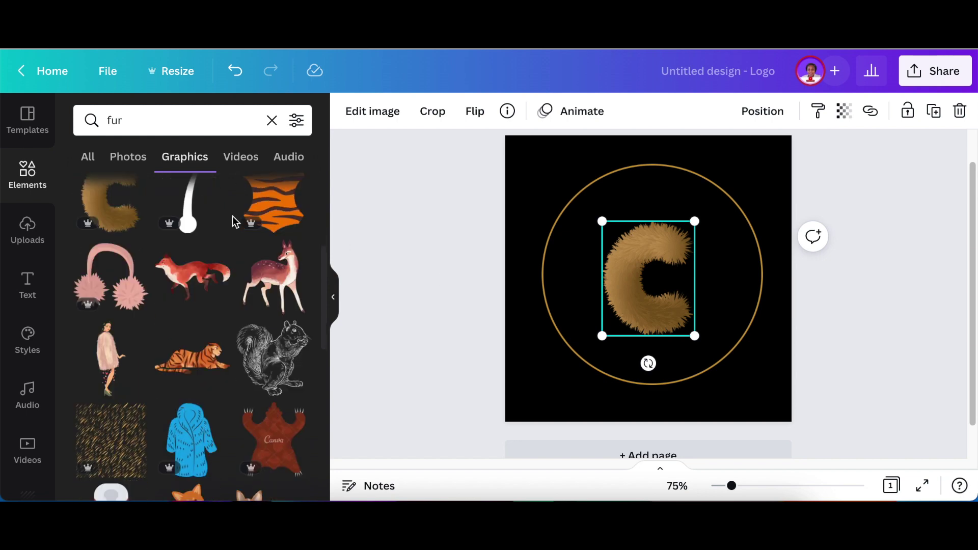
{"action": "scroll", "coordinate": [234, 220], "scroll_direction": "down", "scroll_amount": 1}
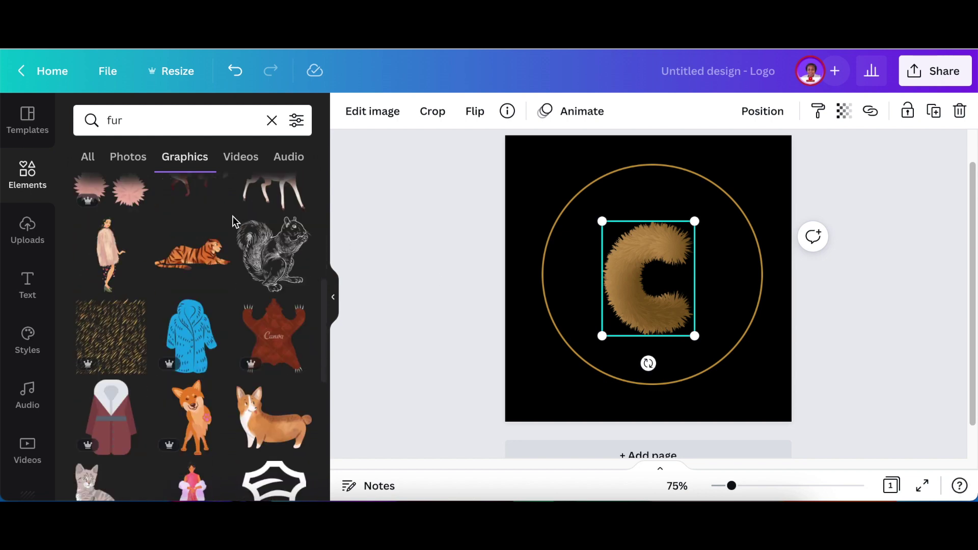
{"action": "scroll", "coordinate": [233, 219], "scroll_direction": "down", "scroll_amount": 2}
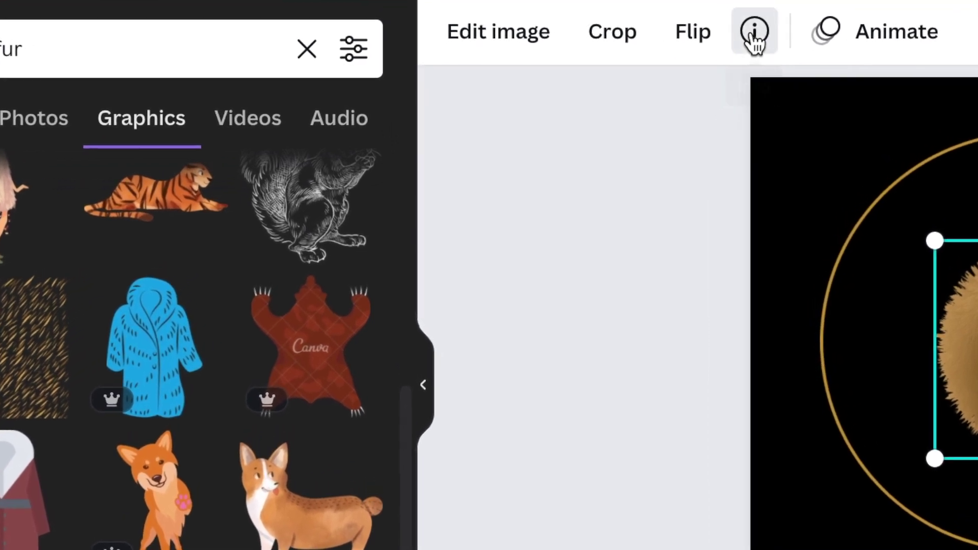
{"action": "left_click", "coordinate": [755, 36]}
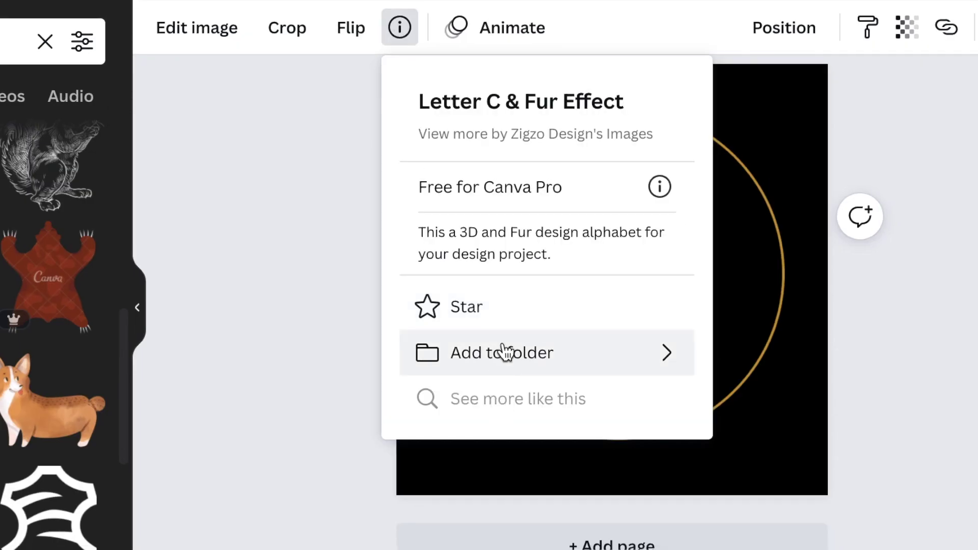
{"action": "mouse_move", "coordinate": [660, 188]}
{"action": "left_click", "coordinate": [659, 187]}
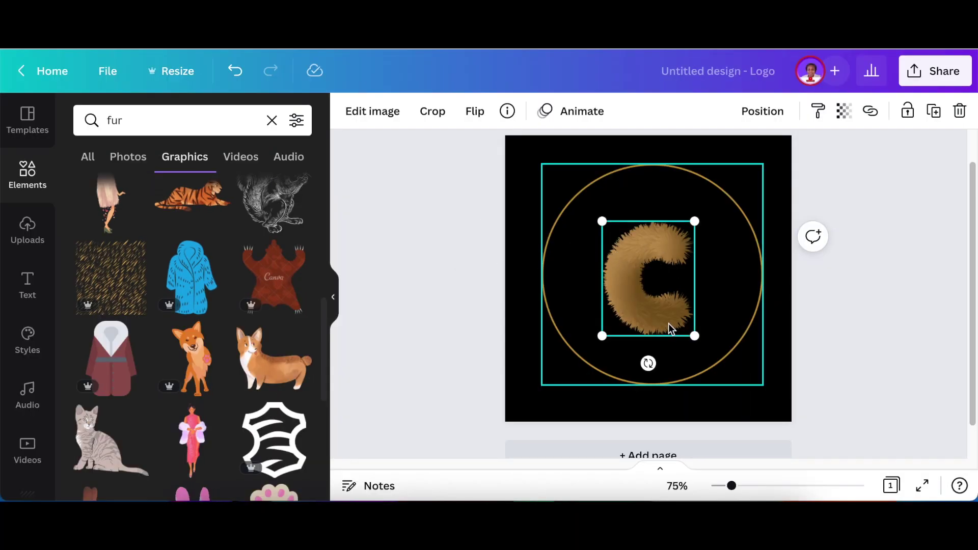
Move the fur C up and left inside the circle and shrink it
{"action": "left_click_drag", "start_coordinate": [607, 291], "coordinate": [599, 282]}
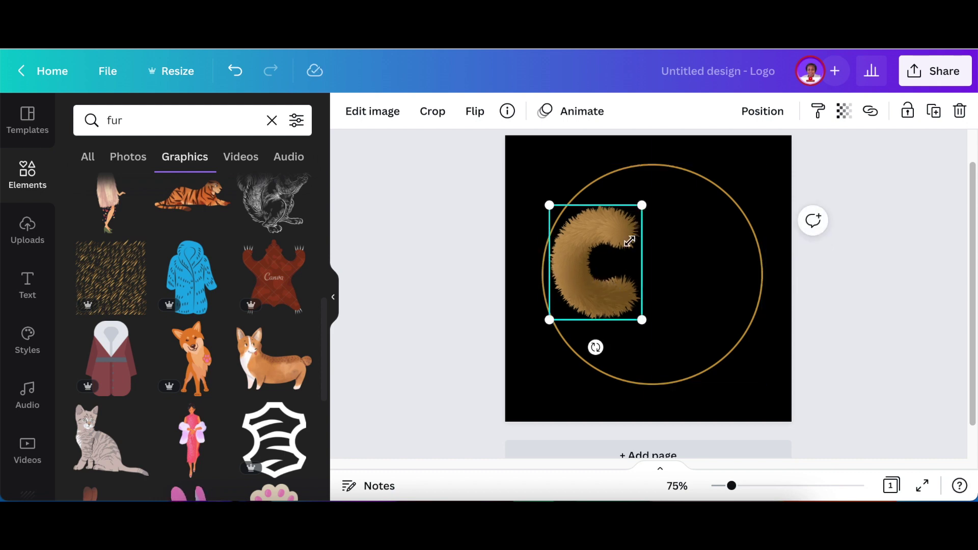
{"action": "left_click_drag", "start_coordinate": [630, 242], "coordinate": [605, 259]}
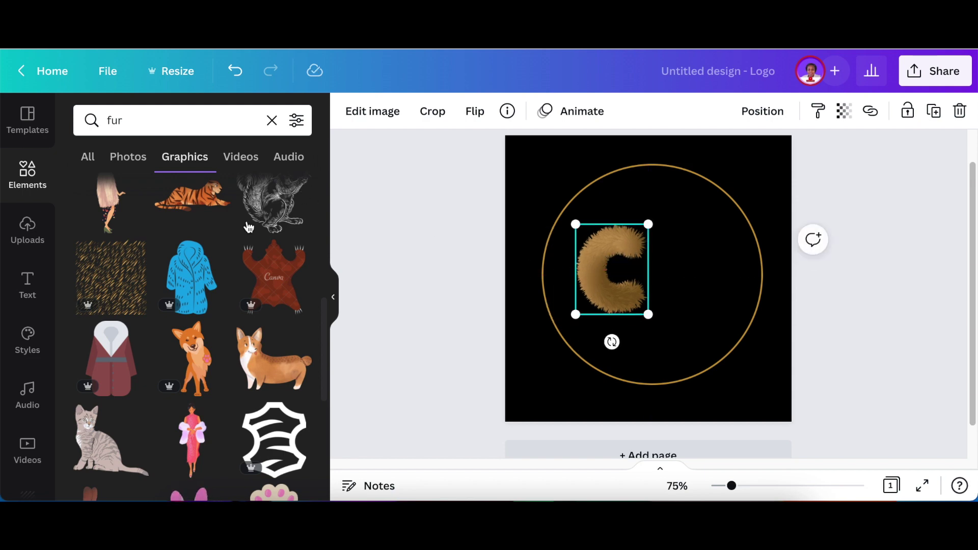
{"action": "scroll", "coordinate": [250, 224], "scroll_direction": "down", "scroll_amount": 10}
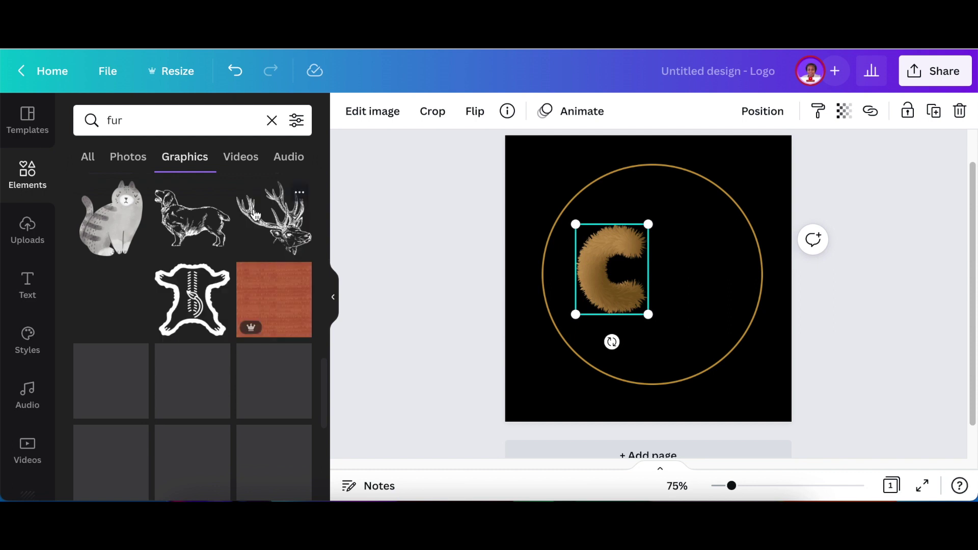
{"action": "scroll", "coordinate": [256, 214], "scroll_direction": "down", "scroll_amount": 1}
{"action": "scroll", "coordinate": [256, 214], "scroll_direction": "down", "scroll_amount": 2}
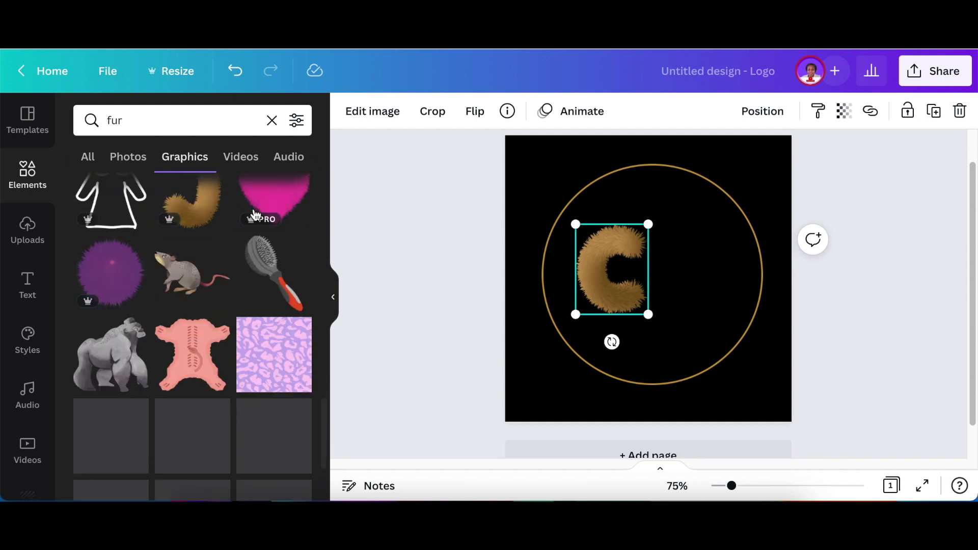
{"action": "scroll", "coordinate": [246, 248], "scroll_direction": "up", "scroll_amount": 1}
{"action": "scroll", "coordinate": [239, 254], "scroll_direction": "up", "scroll_amount": 1}
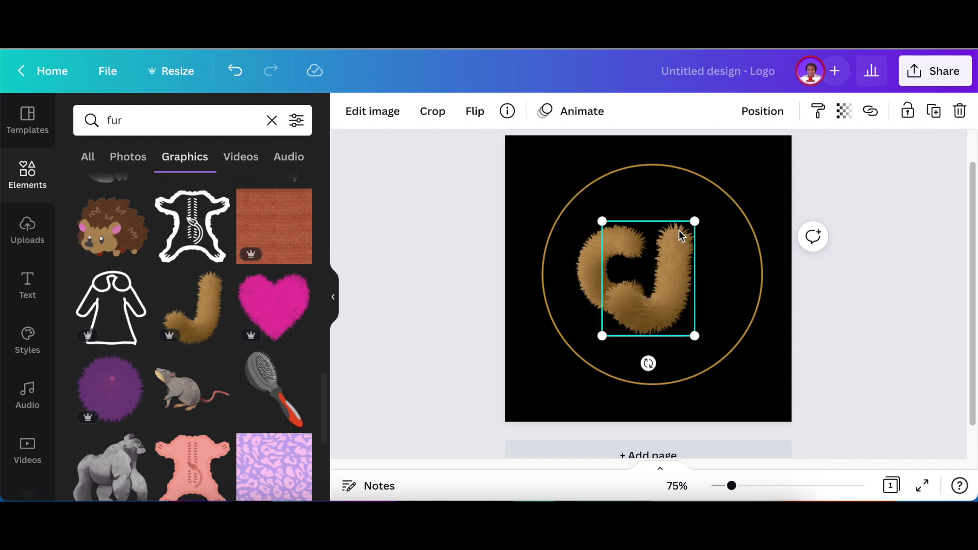
Shrink the fur J, set it beside the C, and tilt it to -4°
{"action": "left_click_drag", "start_coordinate": [694, 219], "coordinate": [677, 240]}
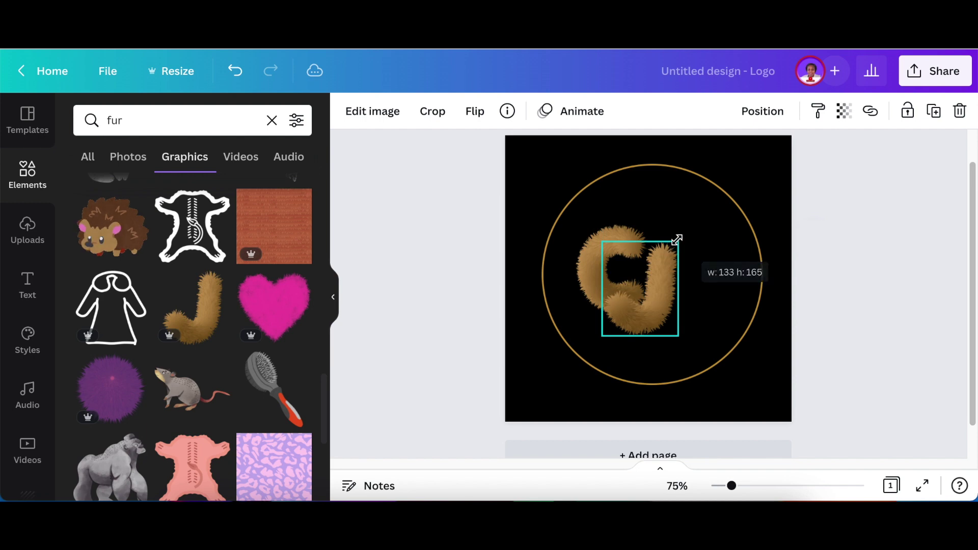
{"action": "left_click_drag", "start_coordinate": [673, 295], "coordinate": [701, 281]}
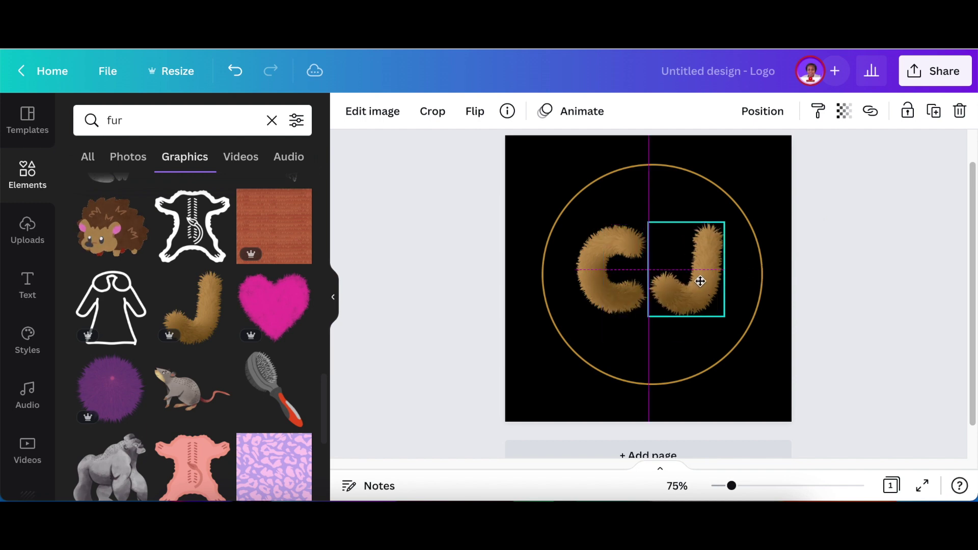
{"action": "left_click_drag", "start_coordinate": [694, 352], "coordinate": [683, 345]}
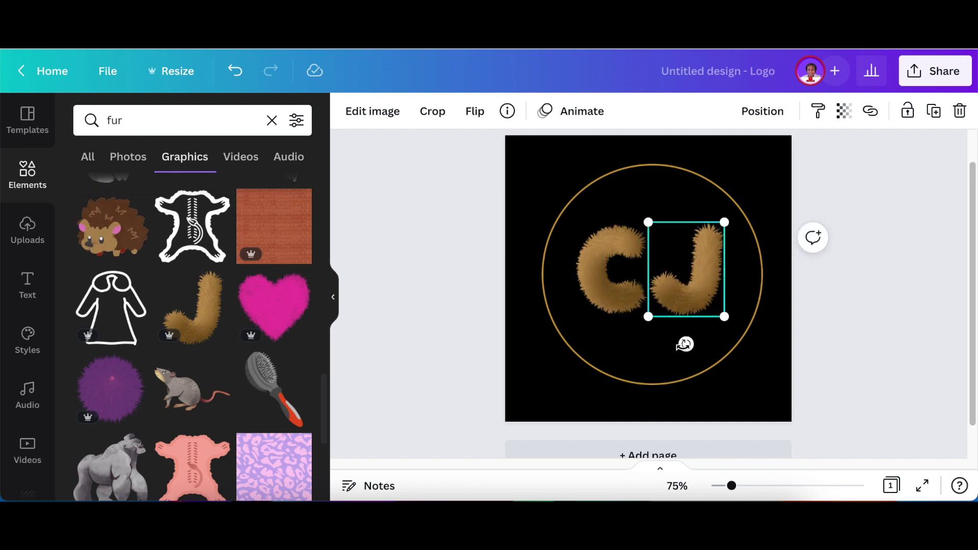
{"action": "left_click_drag", "start_coordinate": [687, 344], "coordinate": [660, 351]}
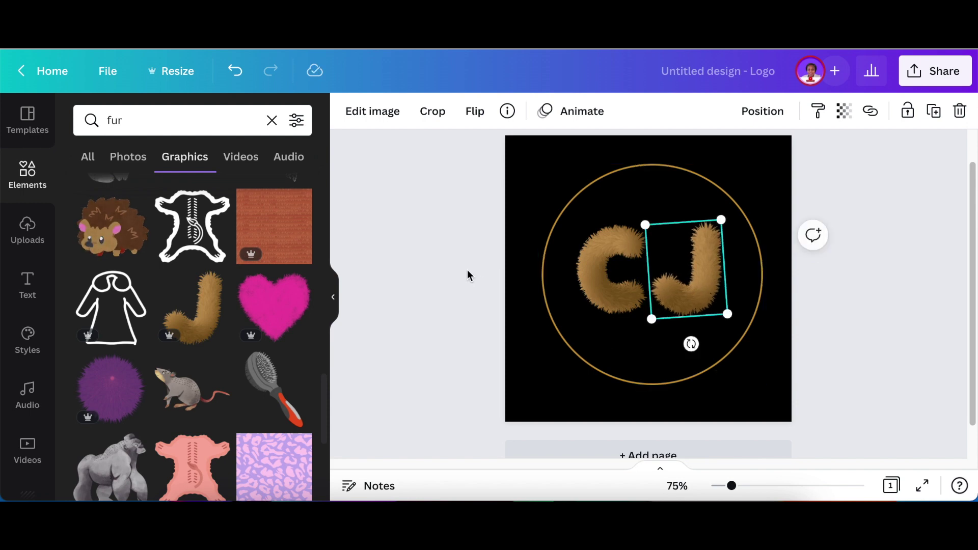
{"action": "left_click", "coordinate": [467, 270]}
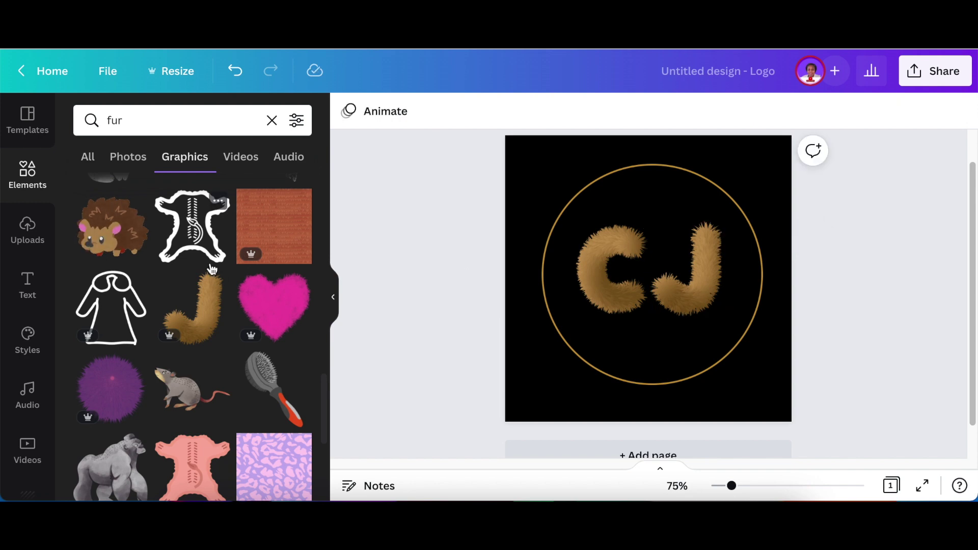
{"action": "scroll", "coordinate": [212, 269], "scroll_direction": "down", "scroll_amount": 10}
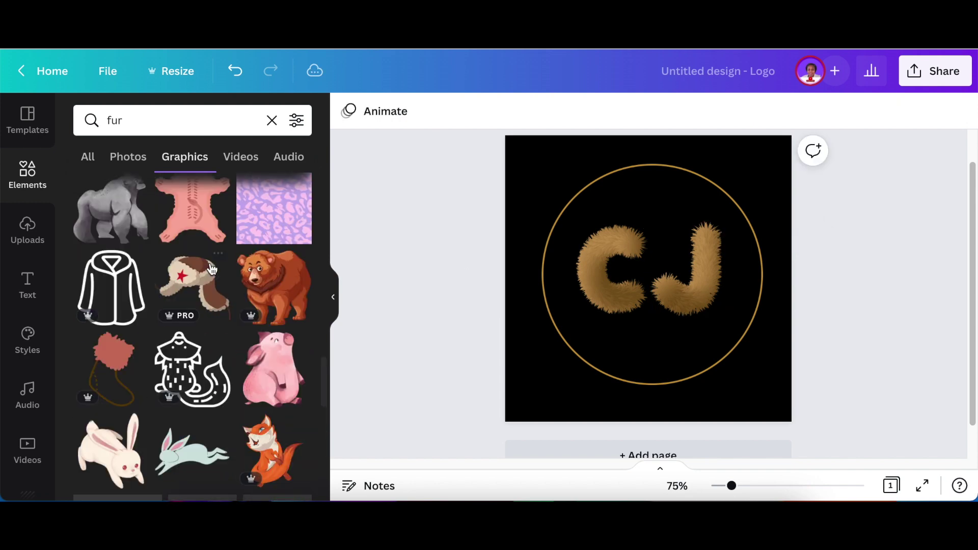
{"action": "scroll", "coordinate": [210, 262], "scroll_direction": "down", "scroll_amount": 5}
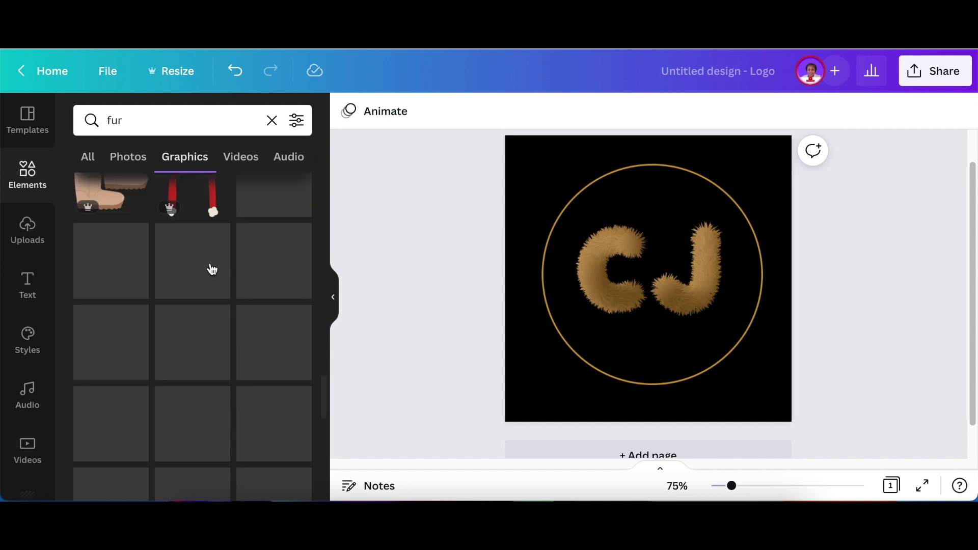
{"action": "scroll", "coordinate": [212, 269], "scroll_direction": "down", "scroll_amount": 1}
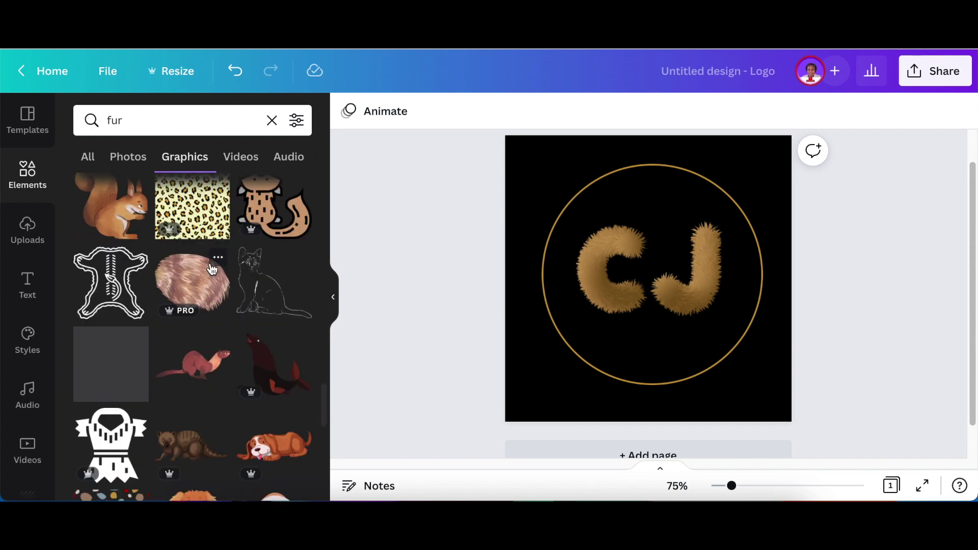
{"action": "scroll", "coordinate": [212, 269], "scroll_direction": "down", "scroll_amount": 5}
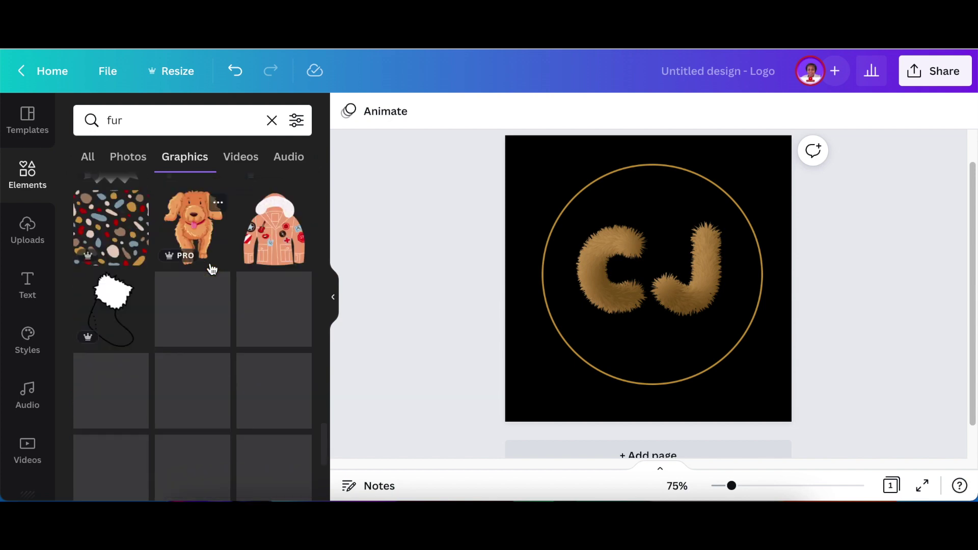
{"action": "scroll", "coordinate": [212, 269], "scroll_direction": "down", "scroll_amount": 2}
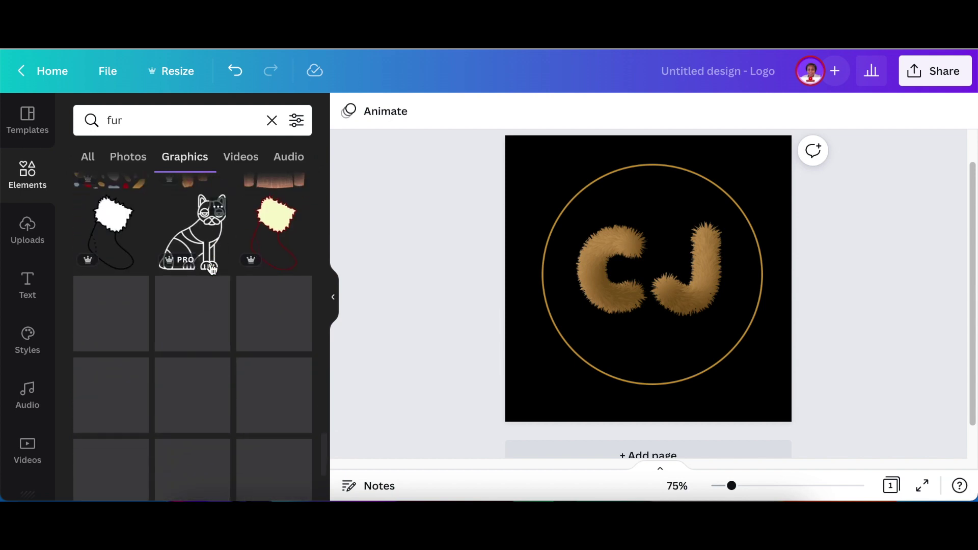
{"action": "scroll", "coordinate": [212, 269], "scroll_direction": "down", "scroll_amount": 1}
{"action": "scroll", "coordinate": [212, 270], "scroll_direction": "down", "scroll_amount": 1}
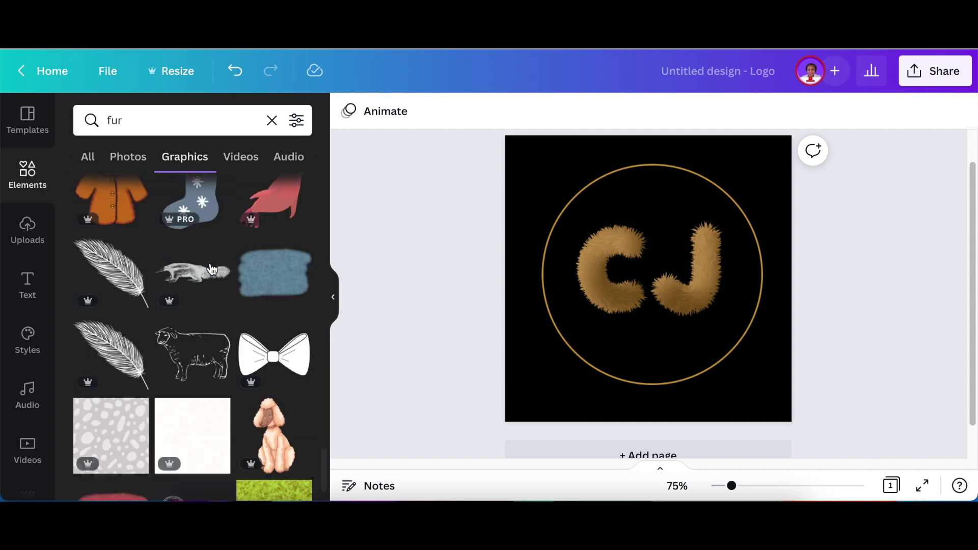
{"action": "scroll", "coordinate": [212, 269], "scroll_direction": "down", "scroll_amount": 4}
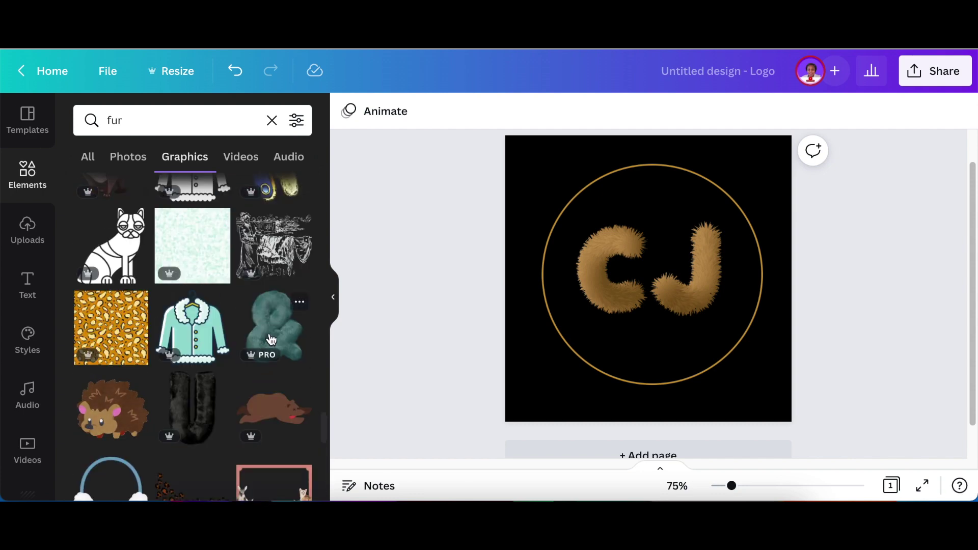
Add a teal fur ampersand, show all matching fur-letter recommendations, then delete the ampersand
{"action": "left_click", "coordinate": [271, 340]}
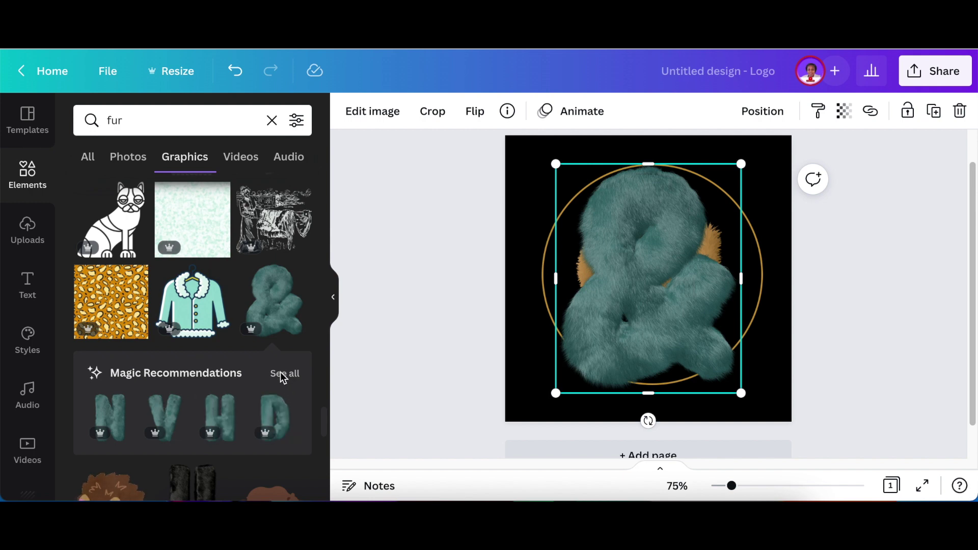
{"action": "left_click", "coordinate": [283, 377]}
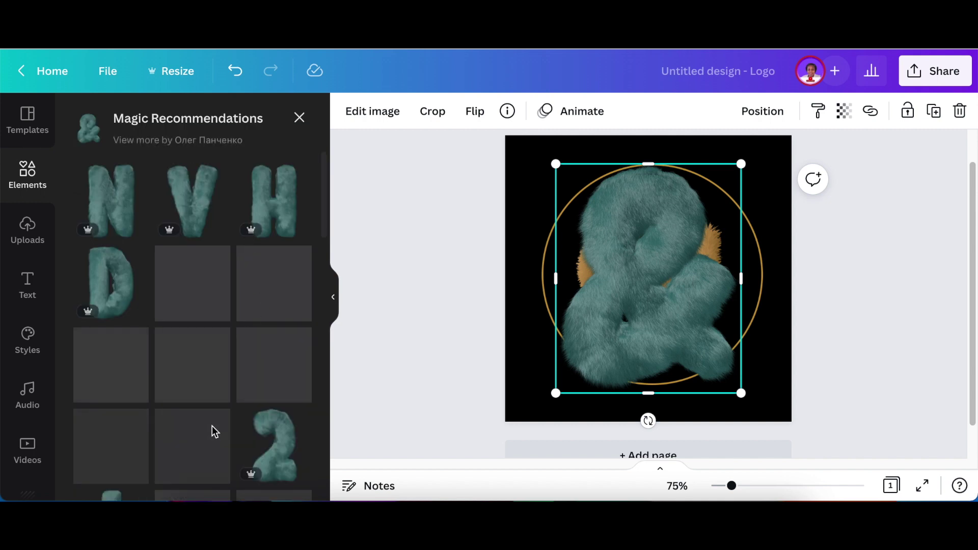
{"action": "scroll", "coordinate": [212, 426], "scroll_direction": "down", "scroll_amount": 3}
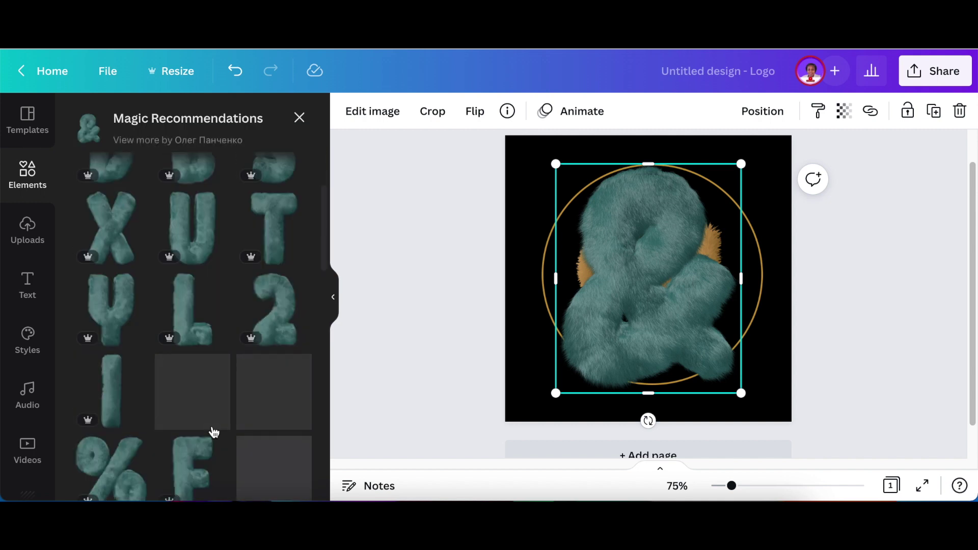
{"action": "scroll", "coordinate": [212, 428], "scroll_direction": "down", "scroll_amount": 1}
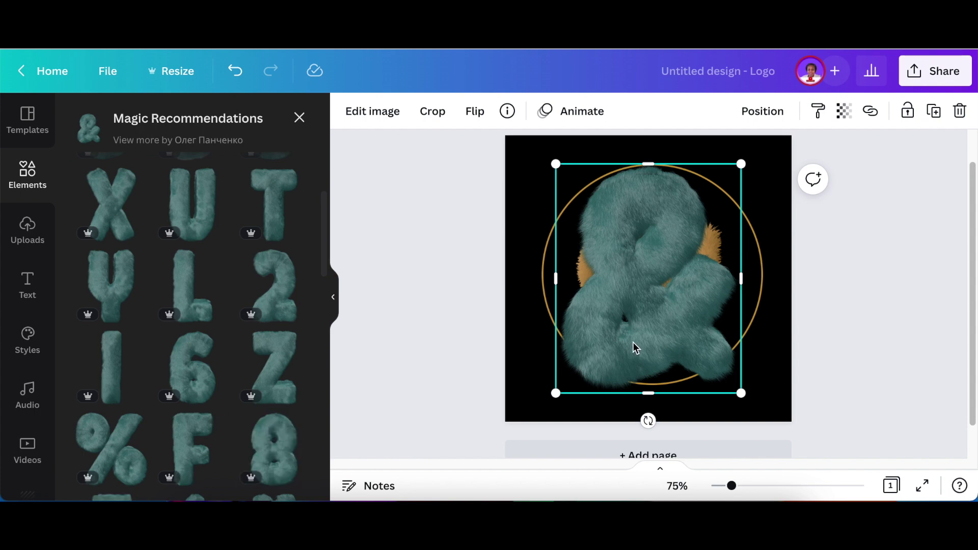
{"action": "key", "text": "Delete"}
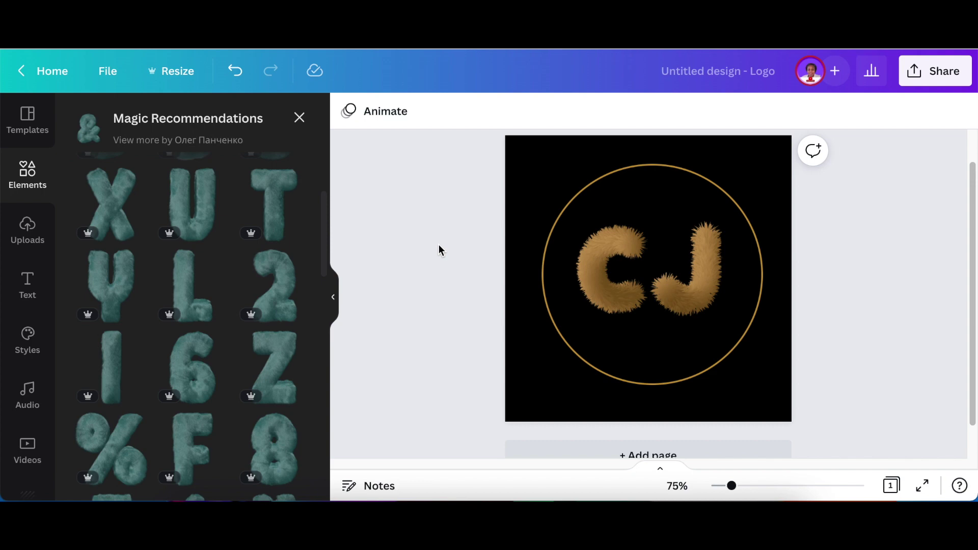
Add 'PET GROOMING' text below the monogram in Aileron Thin and colour it gold
{"action": "type", "text": "t"}
{"action": "type", "text": "PET GROOMING"}
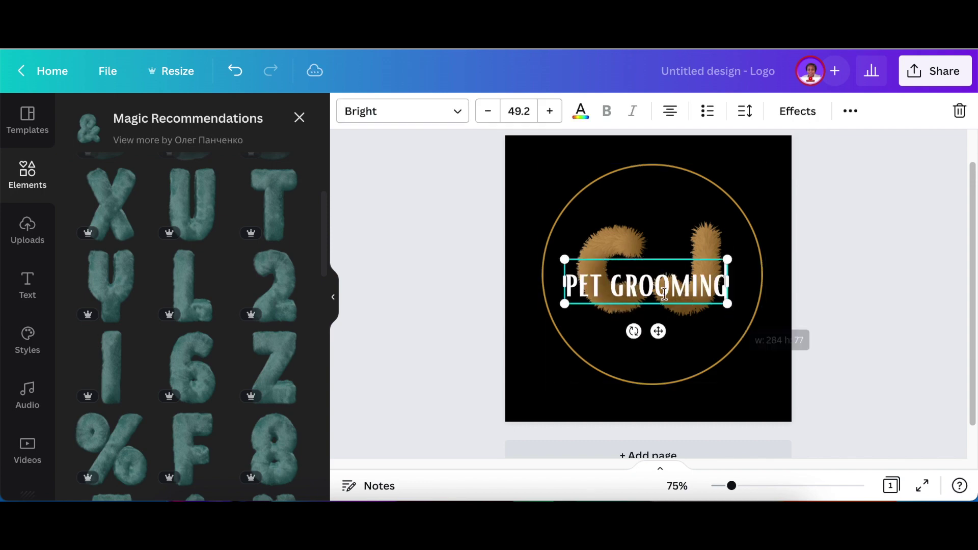
{"action": "left_click", "coordinate": [458, 113]}
{"action": "left_click", "coordinate": [103, 255]}
{"action": "key", "text": "BackSpace"}
{"action": "key", "text": "BackSpace"}
{"action": "key", "text": "BackSpace"}
{"action": "key", "text": "BackSpace"}
{"action": "key", "text": "BackSpace"}
{"action": "key", "text": "BackSpace"}
{"action": "key", "text": "BackSpace"}
{"action": "key", "text": "BackSpace"}
{"action": "key", "text": "BackSpace"}
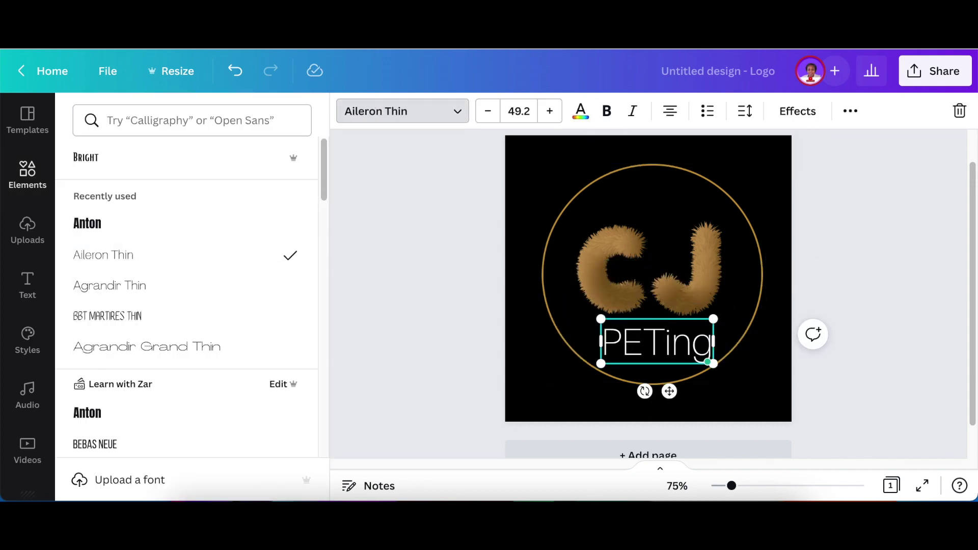
{"action": "key", "text": "ctrl+z"}
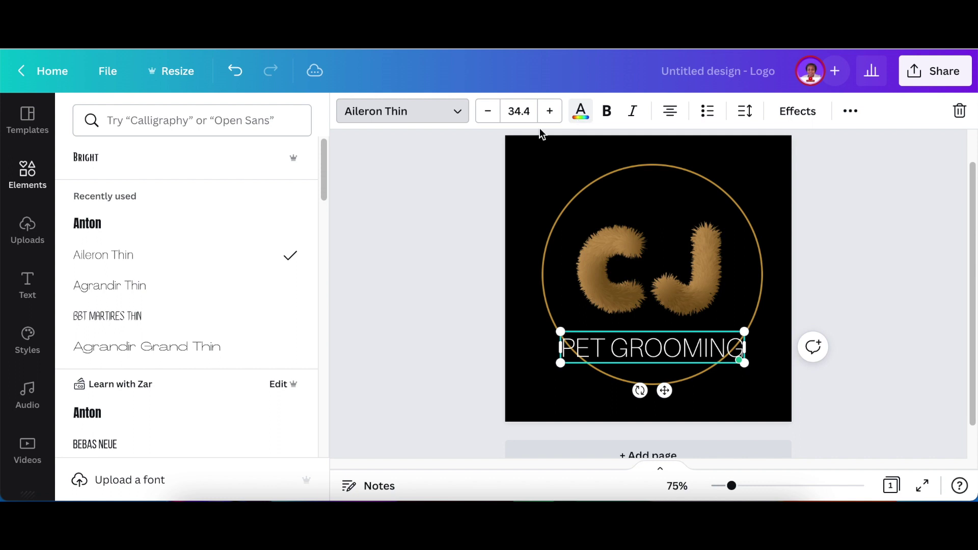
{"action": "left_click", "coordinate": [581, 111]}
{"action": "scroll", "coordinate": [199, 271], "scroll_direction": "down", "scroll_amount": 5}
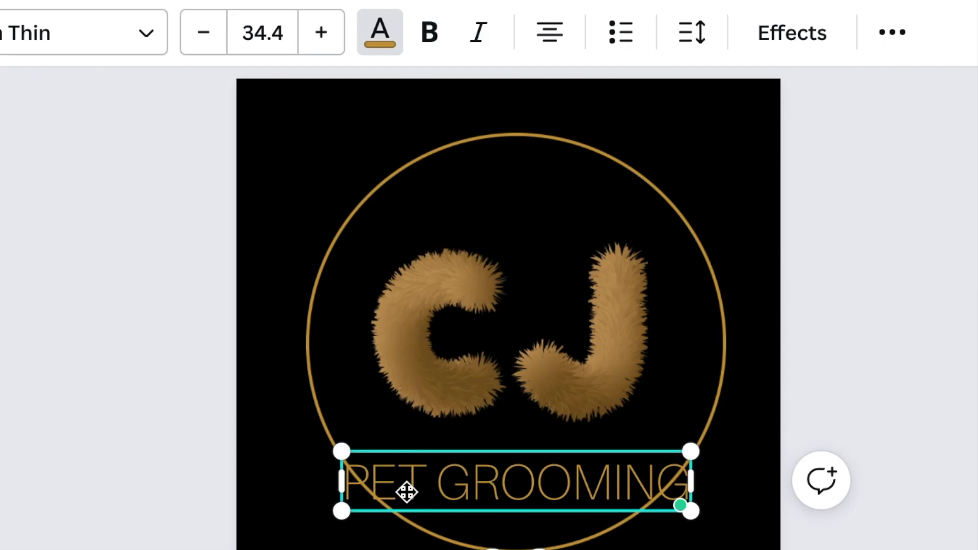
Apply the Curve effect to PET GROOMING at -58 so it arcs downward
{"action": "left_click", "coordinate": [789, 41]}
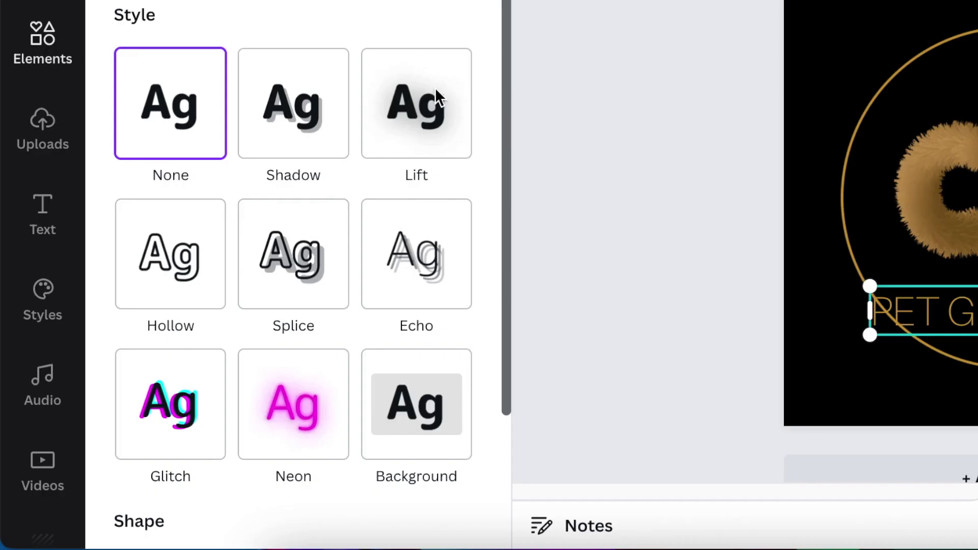
{"action": "left_click_drag", "start_coordinate": [507, 200], "coordinate": [502, 378]}
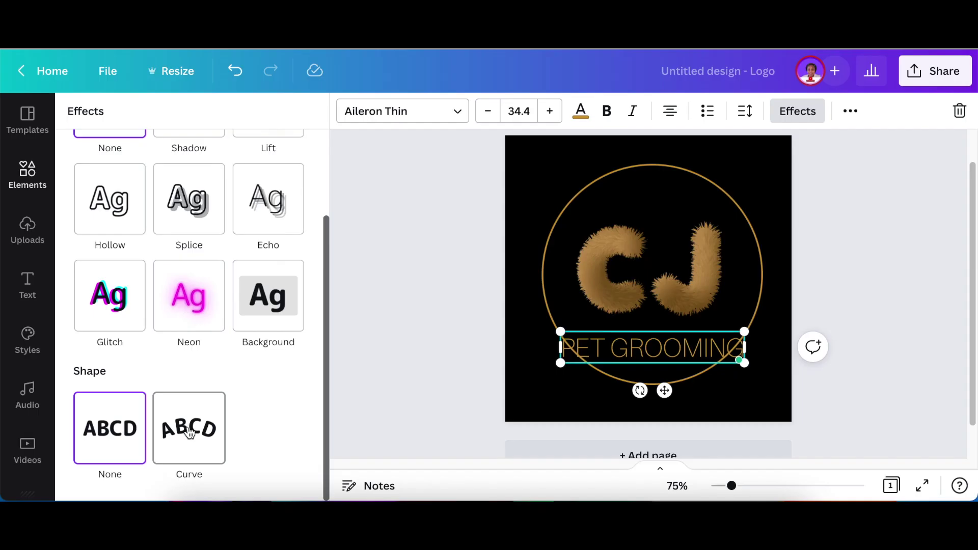
{"action": "left_click", "coordinate": [295, 442]}
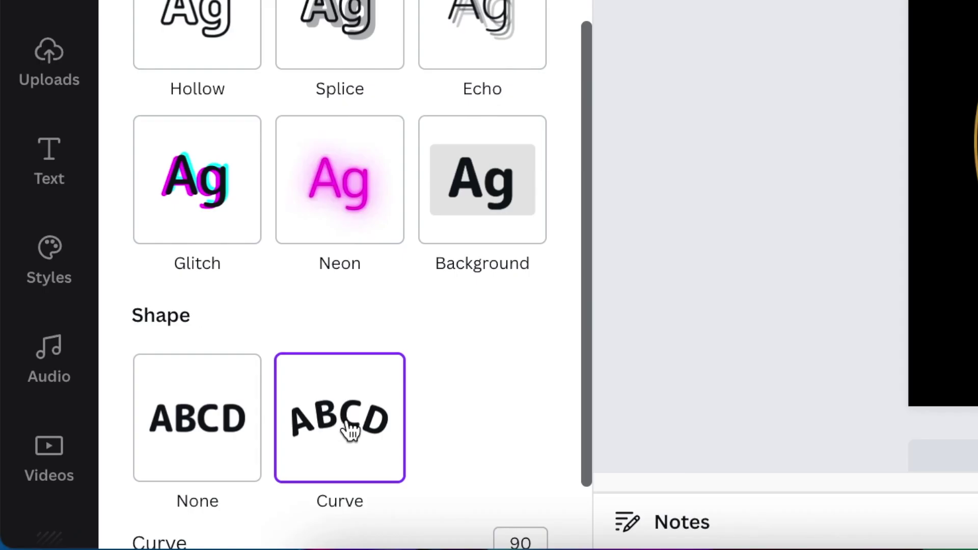
{"action": "left_click_drag", "start_coordinate": [585, 168], "coordinate": [584, 342]}
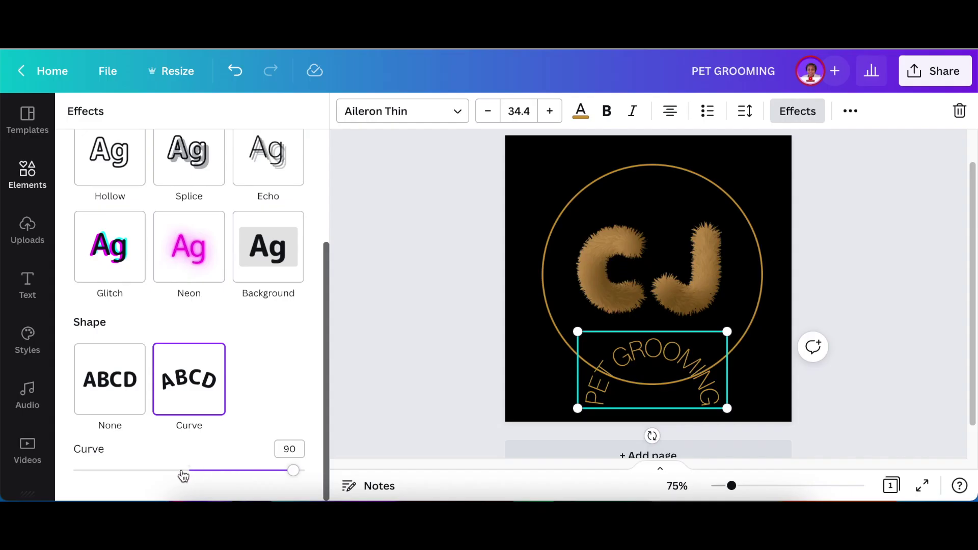
{"action": "left_click_drag", "start_coordinate": [184, 476], "coordinate": [122, 471]}
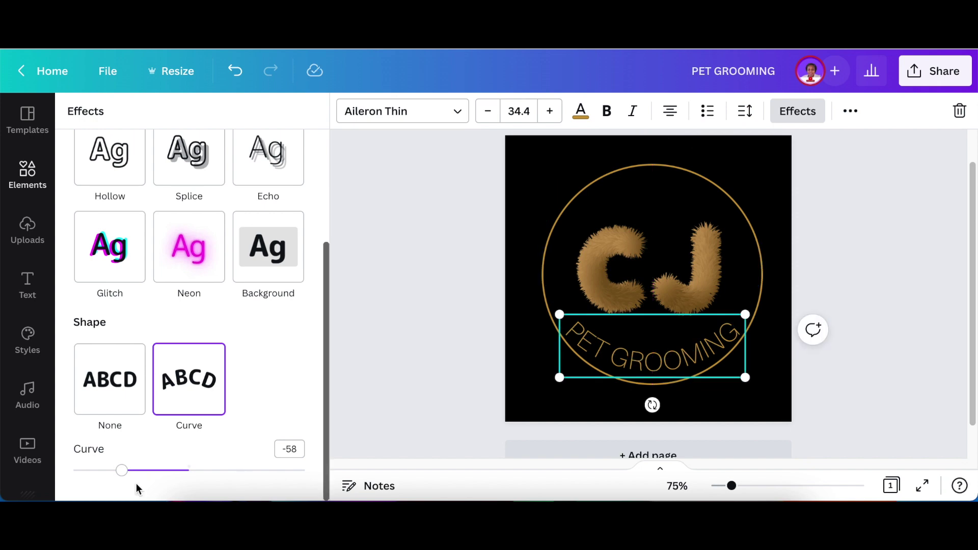
{"action": "left_click", "coordinate": [832, 394]}
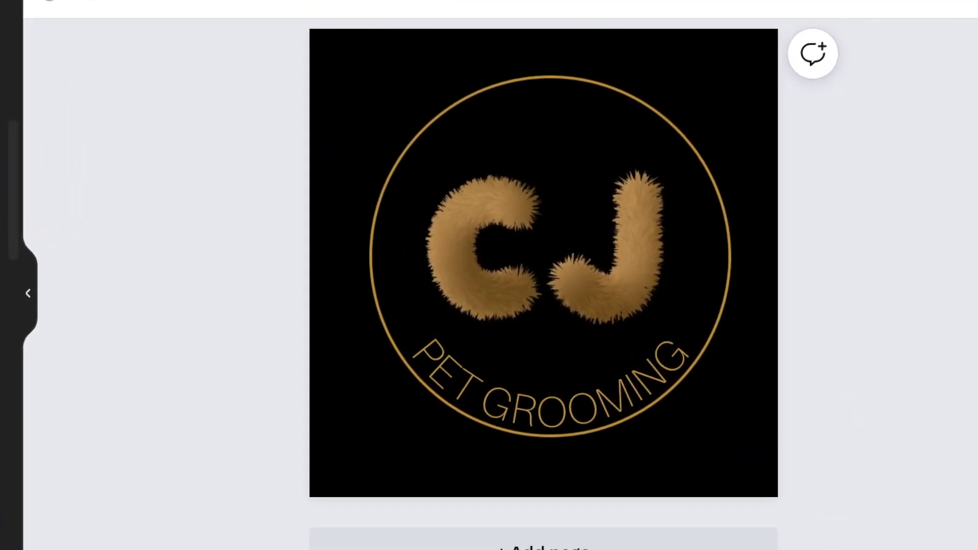
Download the logo as a 500 × 500 px PNG file
{"action": "left_click", "coordinate": [919, 26]}
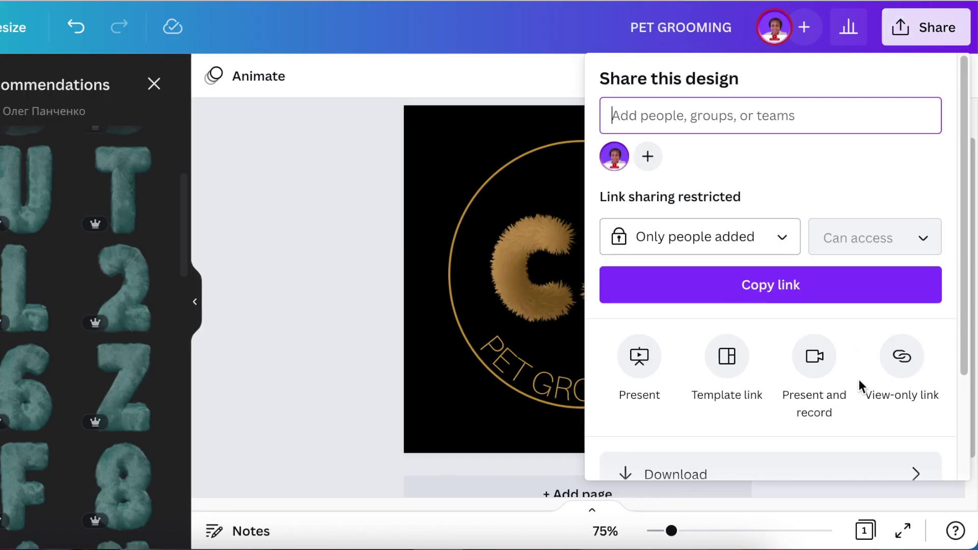
{"action": "scroll", "coordinate": [859, 386], "scroll_direction": "down", "scroll_amount": 3}
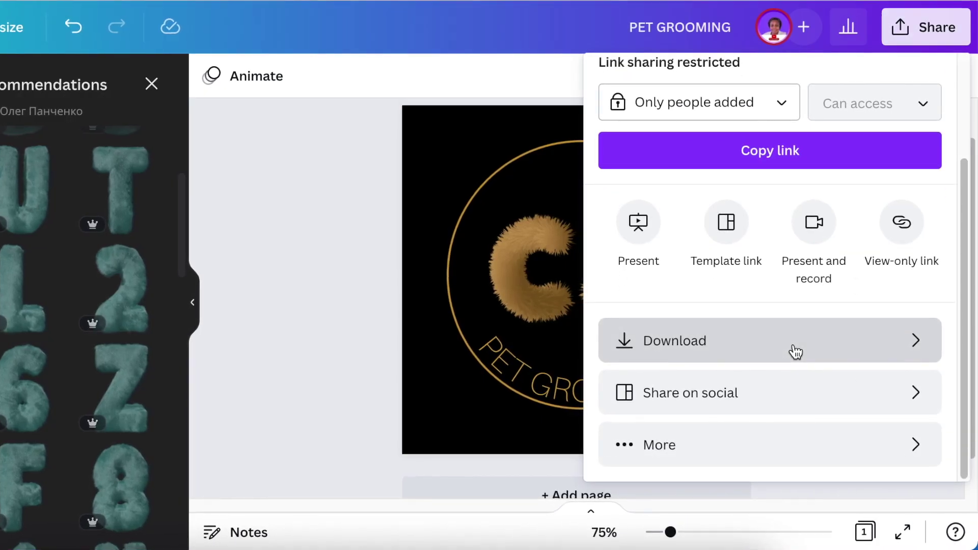
{"action": "left_click", "coordinate": [796, 351]}
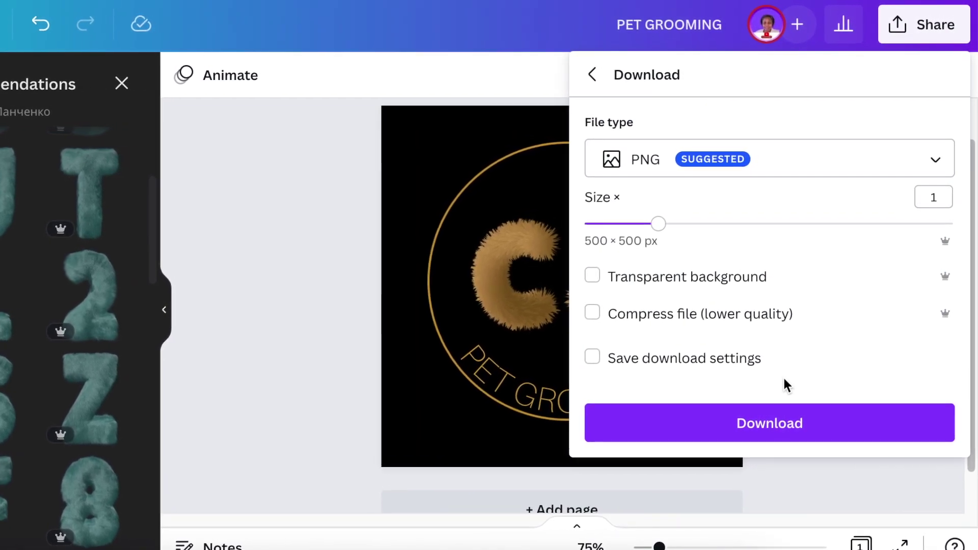
{"action": "left_click", "coordinate": [747, 429]}
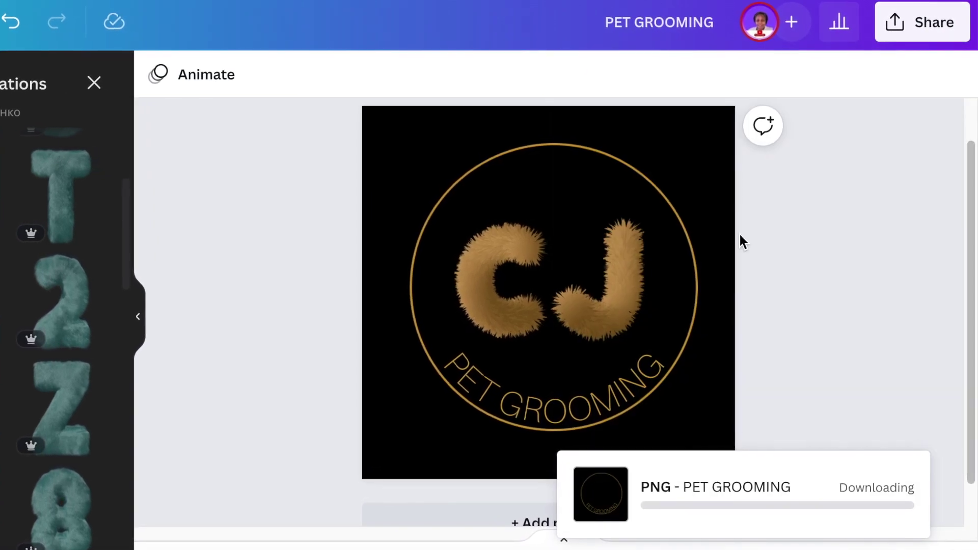